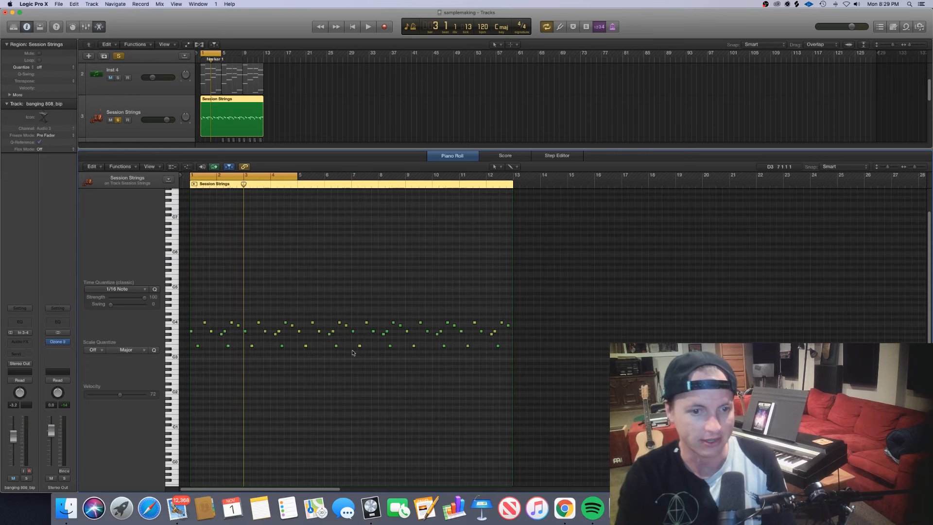
# Unsolo the Session Strings track and play the full arrangement from the start with cycle mode turned off
pyautogui.click(118, 120)
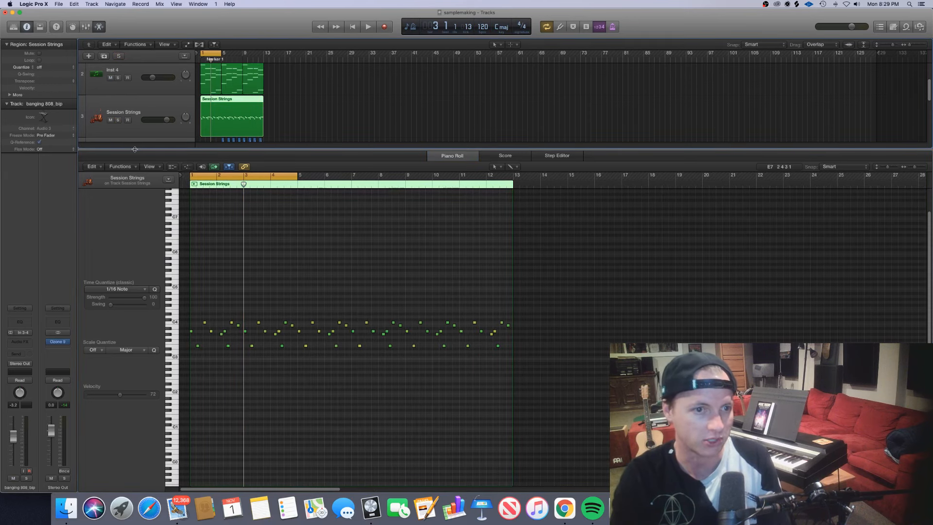
pyautogui.press('p')
pyautogui.press('space')
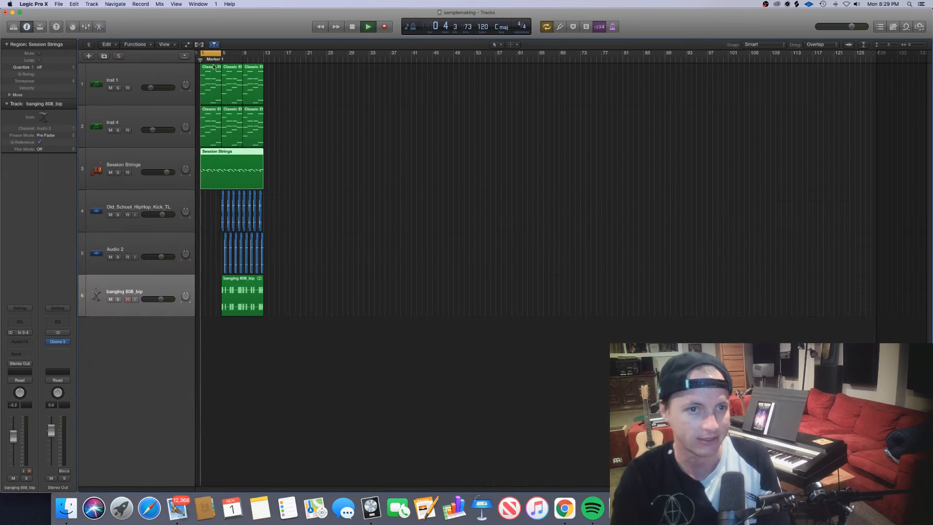
pyautogui.moveTo(220, 54); pyautogui.dragTo(265, 54)
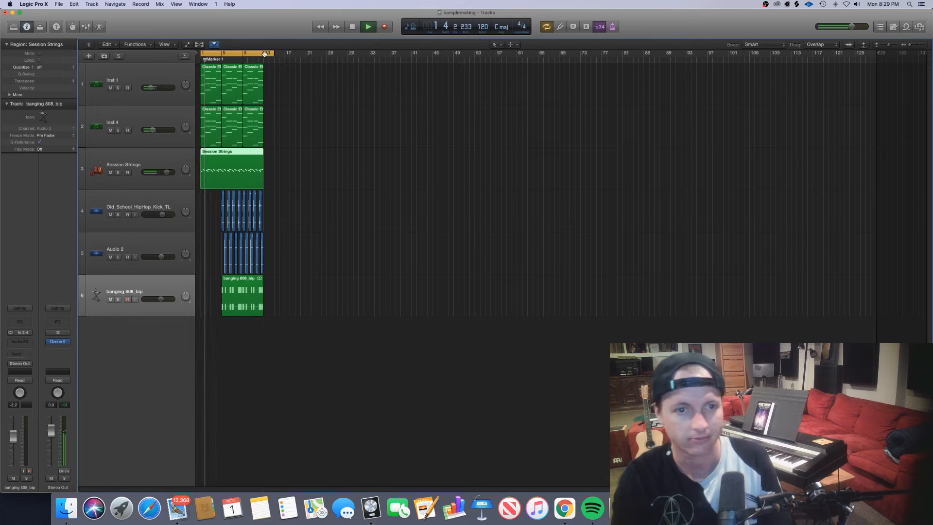
pyautogui.click(264, 54)
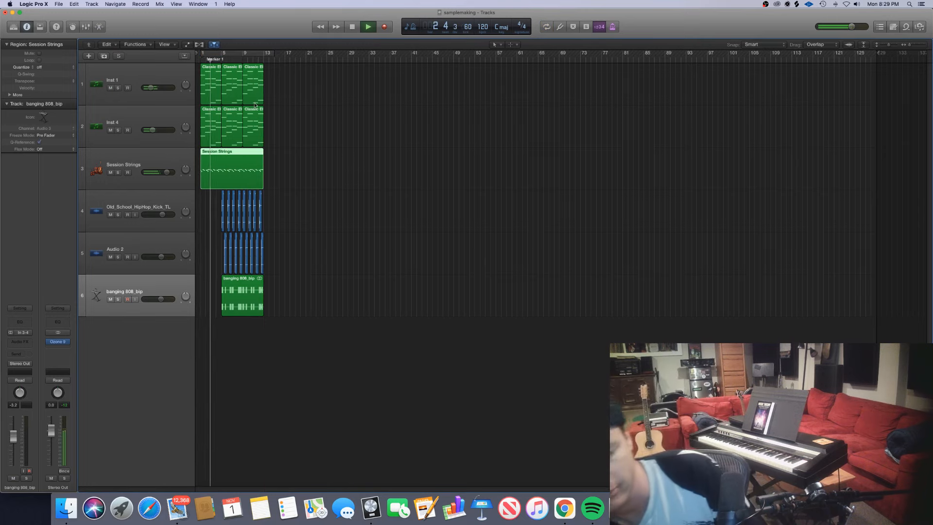
pyautogui.press('super+Right')
pyautogui.press('super+Right')
pyautogui.press('super+Right')
pyautogui.press('super+Right')
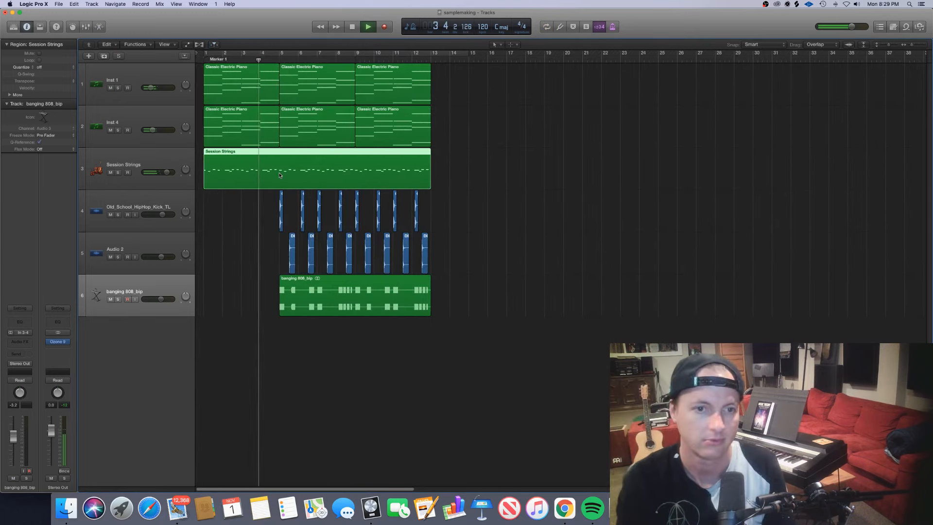
# Examine the Session Strings region's notes in the Piano Roll while the arrangement plays, and stop playback
pyautogui.press('p')
pyautogui.press('super+Right')
pyautogui.press('super+Right')
pyautogui.press('super+Right')
pyautogui.press('super+Right')
pyautogui.press('super+Right')
pyautogui.press('super+Left')
pyautogui.press('super+Left')
pyautogui.press('super+Left')
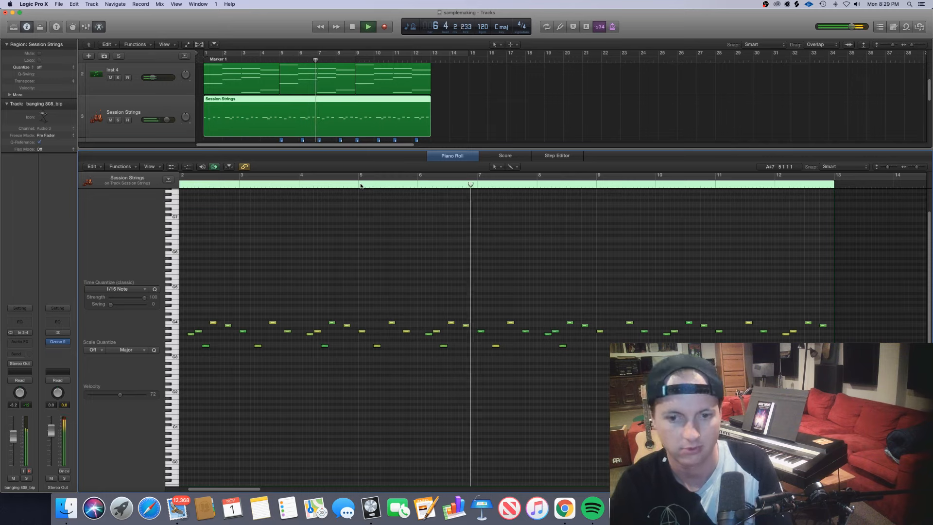
pyautogui.hscroll(1, 361, 187)
pyautogui.press('super+Left')
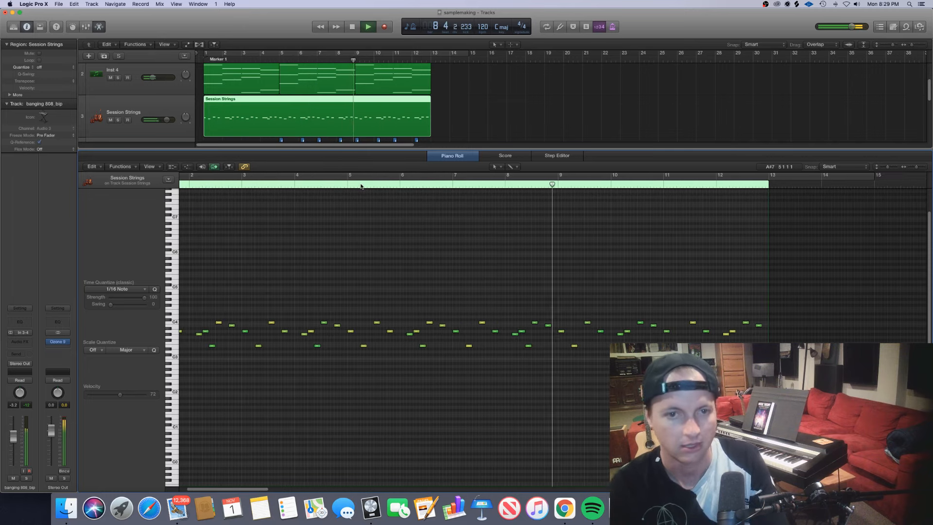
pyautogui.press('space')
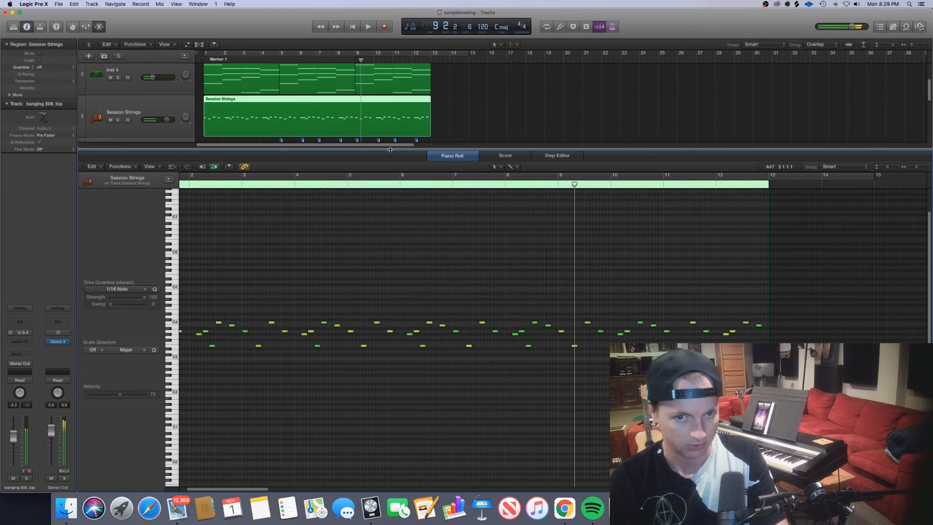
# Select all the notes of the Session Strings region in the Piano Roll
pyautogui.press('p')
pyautogui.click(245, 227)
pyautogui.click(256, 182)
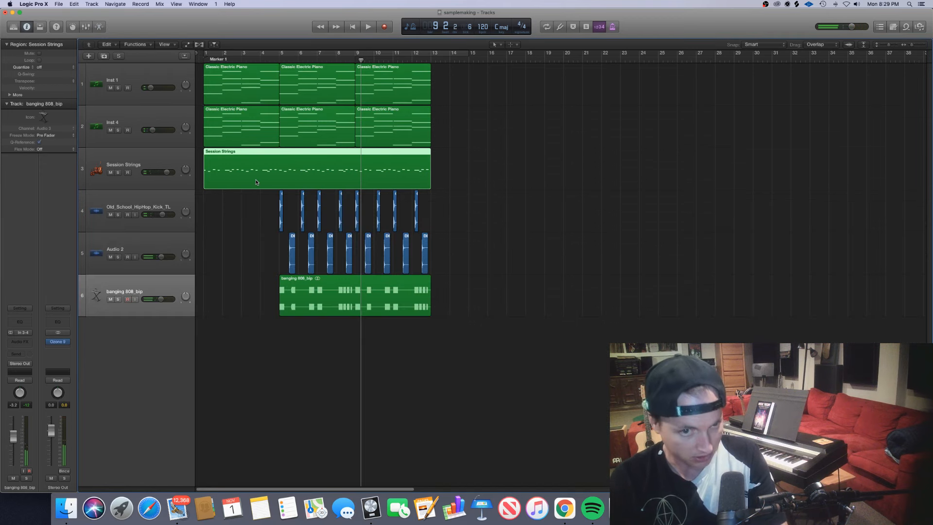
pyautogui.press('p')
pyautogui.press('super+Left')
pyautogui.press('super+Left')
pyautogui.press('super+Left')
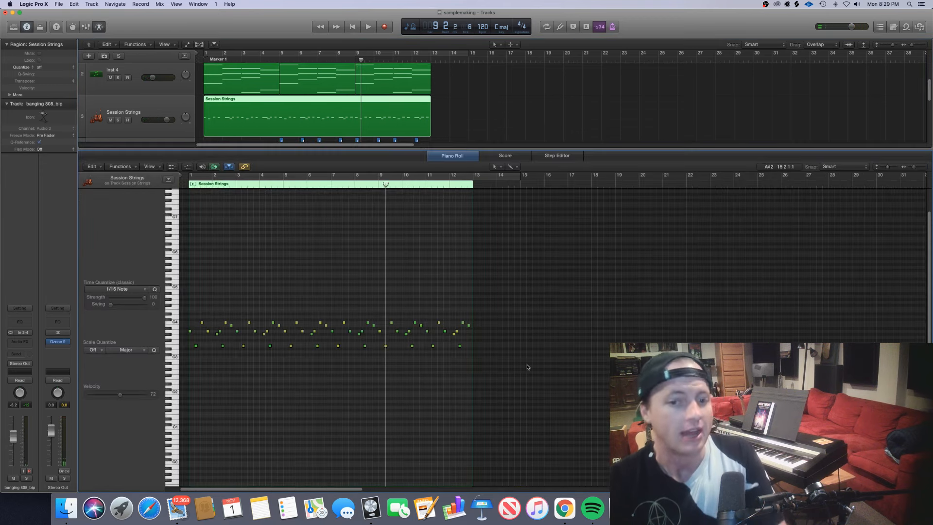
pyautogui.moveTo(528, 369); pyautogui.dragTo(143, 305)
pyautogui.press('super+Right')
pyautogui.press('super+Right')
pyautogui.press('super+Right')
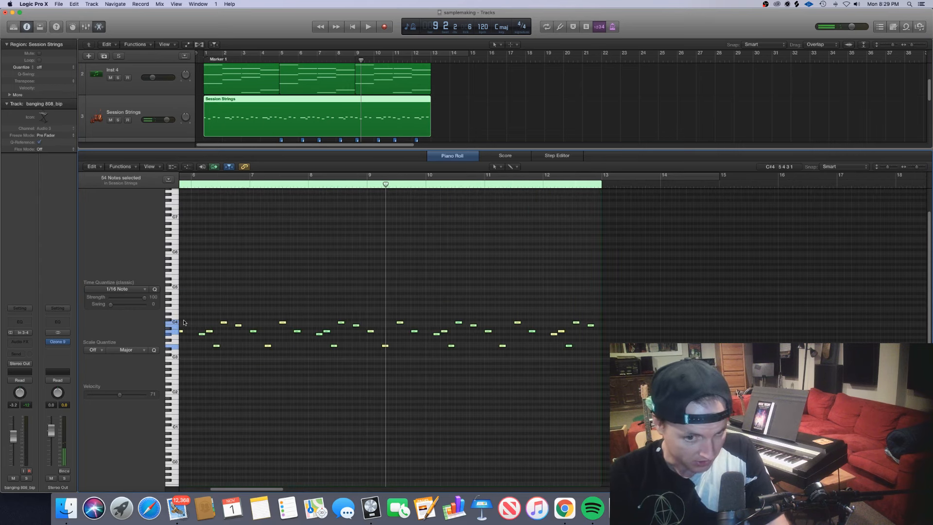
pyautogui.moveTo(201, 331); pyautogui.dragTo(202, 331)
# Solo the Session Strings track and insert the Waves H-Delay plug-in as its last audio effect
pyautogui.click(117, 120)
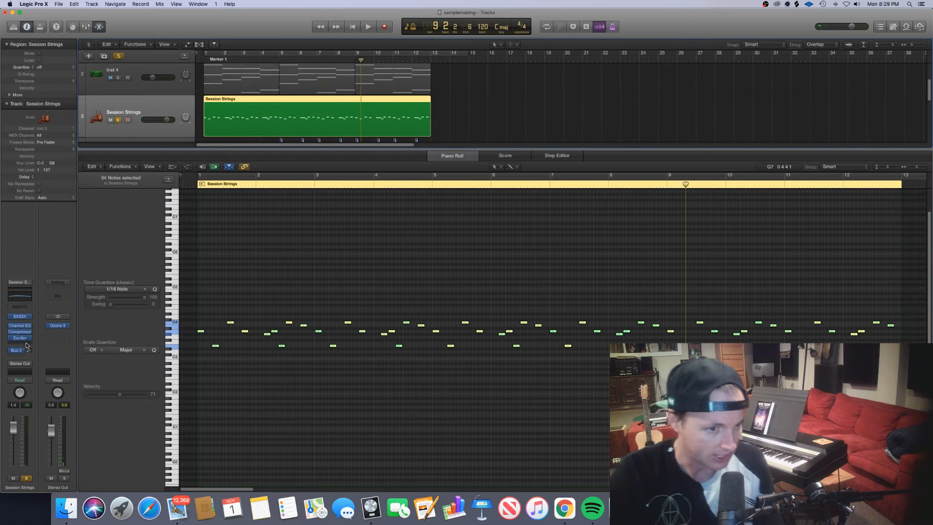
pyautogui.click(22, 344)
pyautogui.moveTo(45, 434)
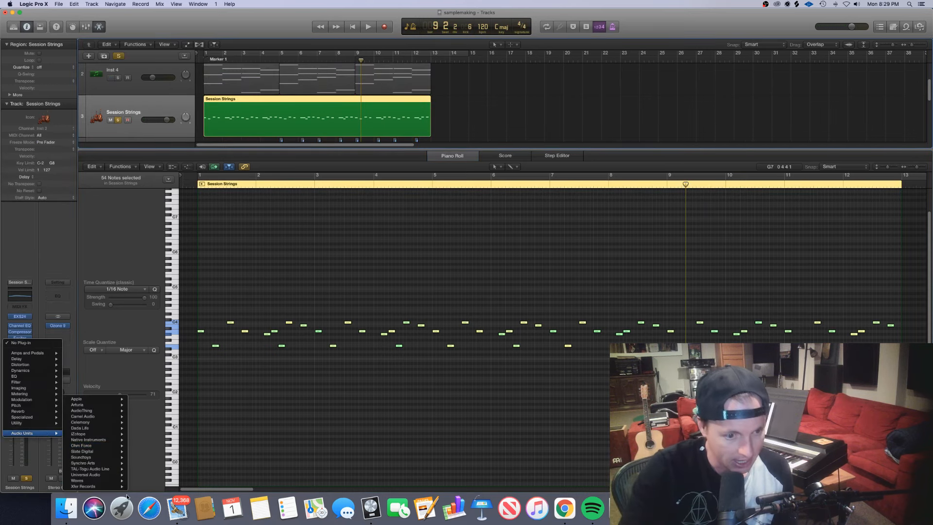
pyautogui.moveTo(110, 481)
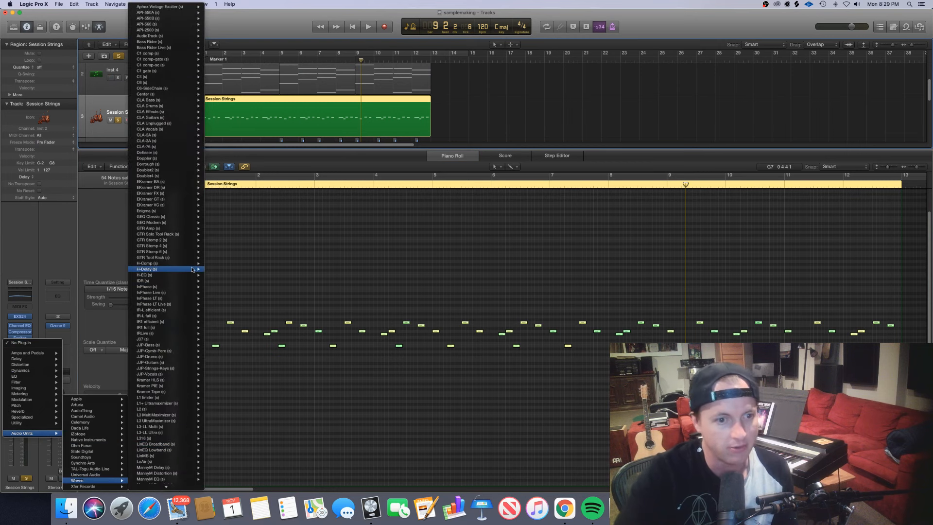
pyautogui.click(219, 270)
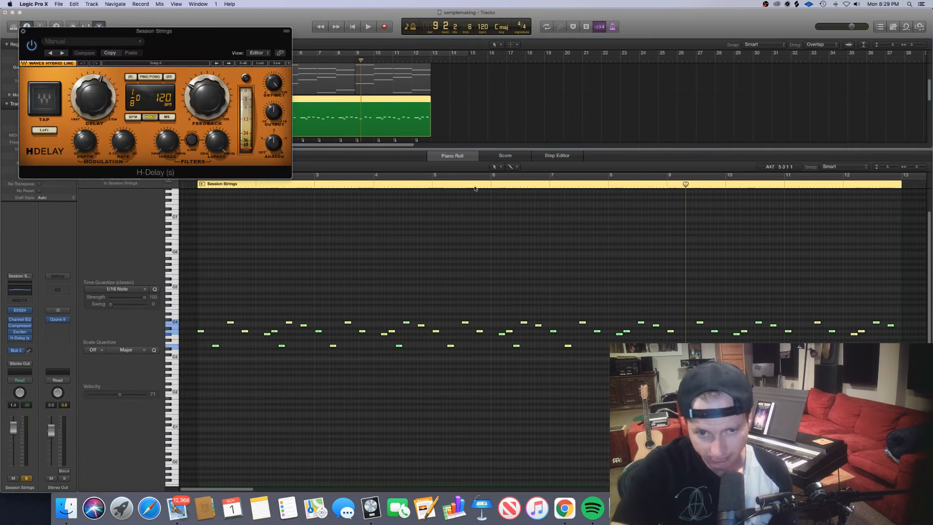
pyautogui.moveTo(204, 51); pyautogui.dragTo(341, 246)
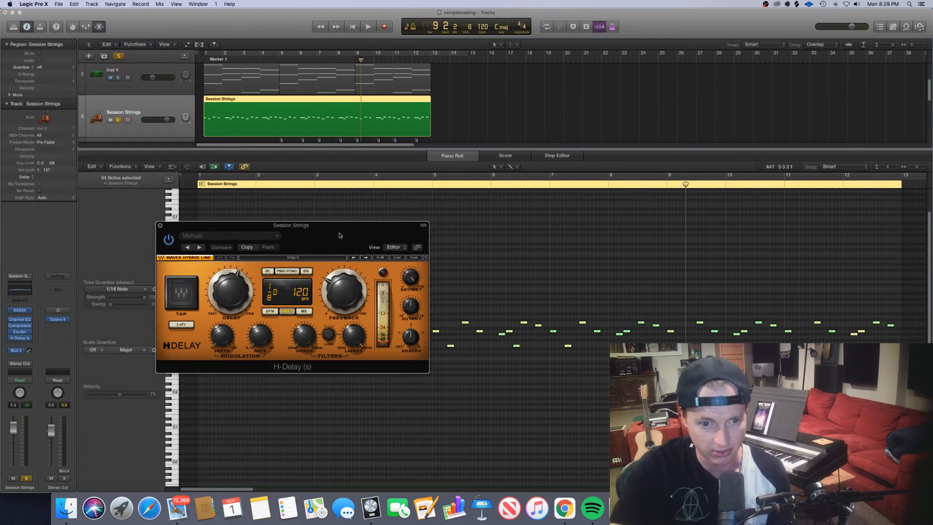
# Adjust H-Delay's dry/wet, feedback and filter controls during cycled playback, and close the plug-in window
pyautogui.click(220, 55)
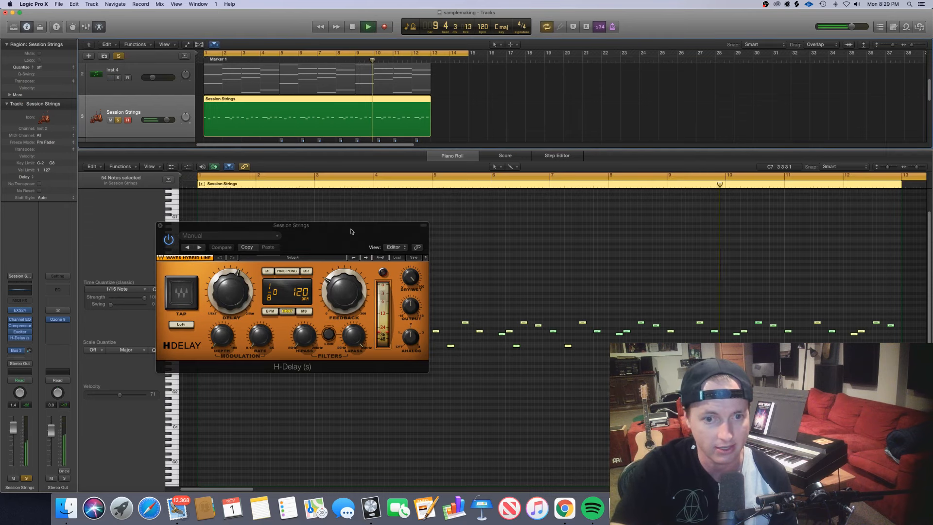
pyautogui.moveTo(416, 279); pyautogui.dragTo(416, 287)
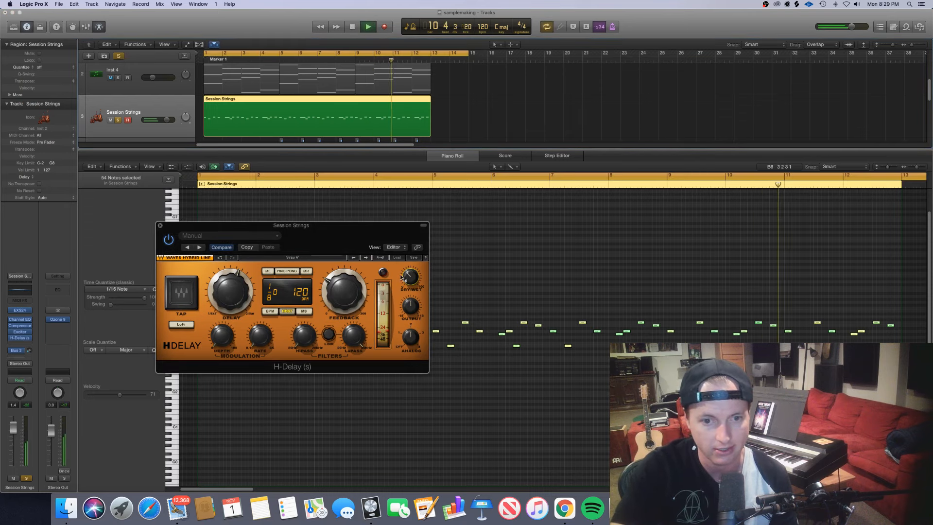
pyautogui.moveTo(344, 292); pyautogui.dragTo(344, 280)
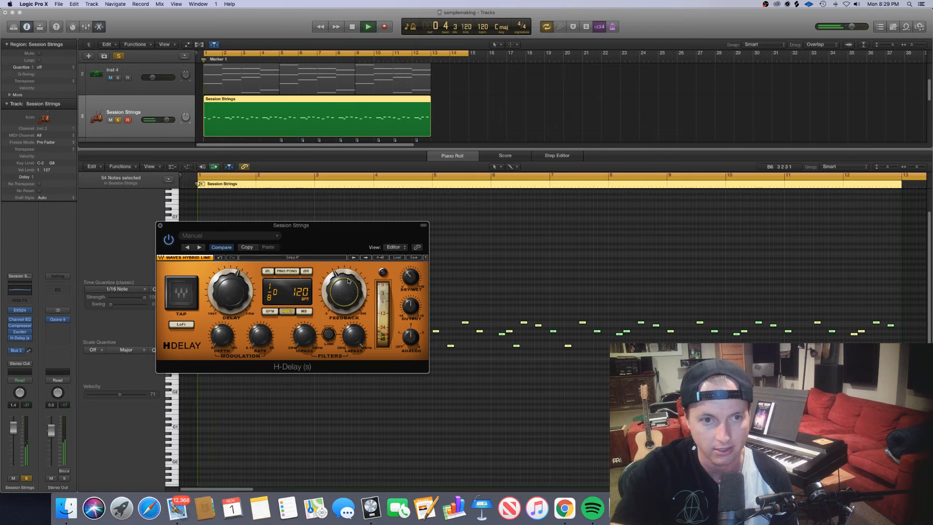
pyautogui.moveTo(347, 278)
pyautogui.moveTo(353, 344); pyautogui.dragTo(354, 355)
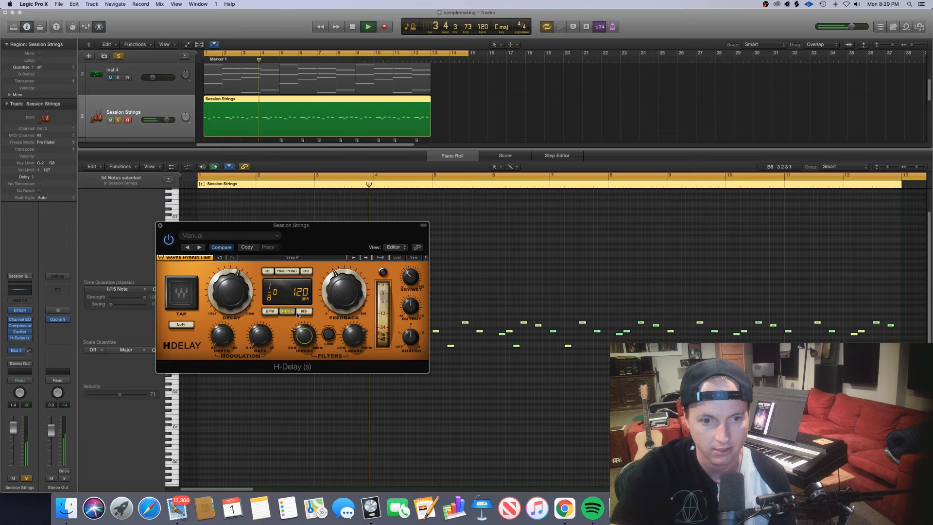
pyautogui.press('space')
pyautogui.click(161, 226)
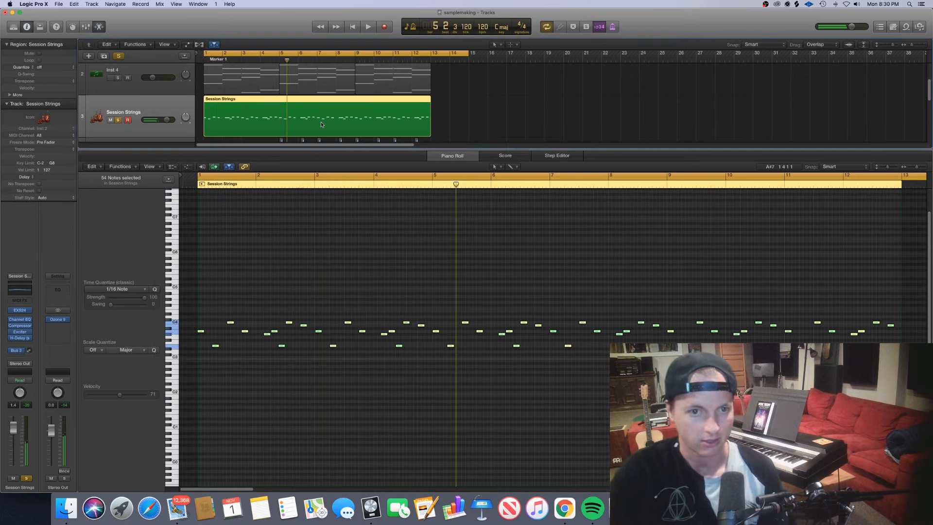
# Bounce the Session Strings region in place, solo the bounced track and play it from the beginning
pyautogui.hotkey('ctrl', 'b')
pyautogui.press('Return')
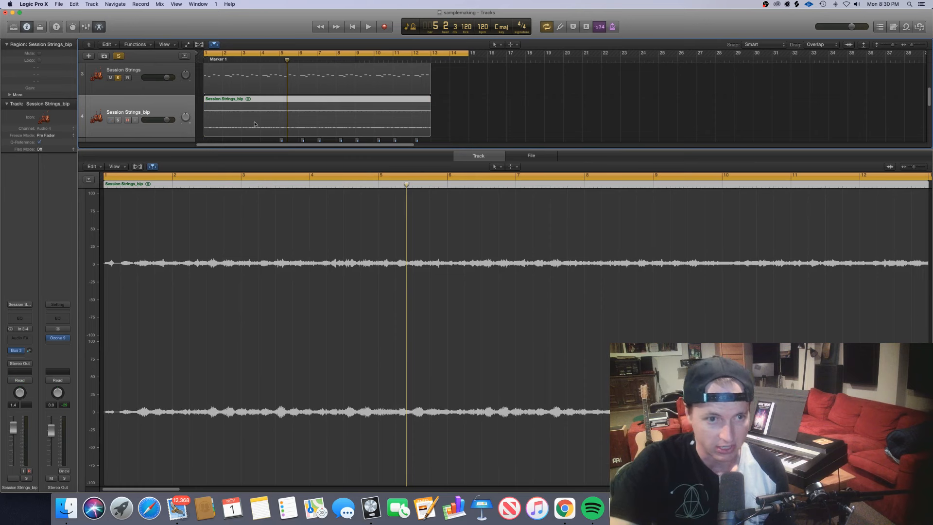
pyautogui.click(118, 120)
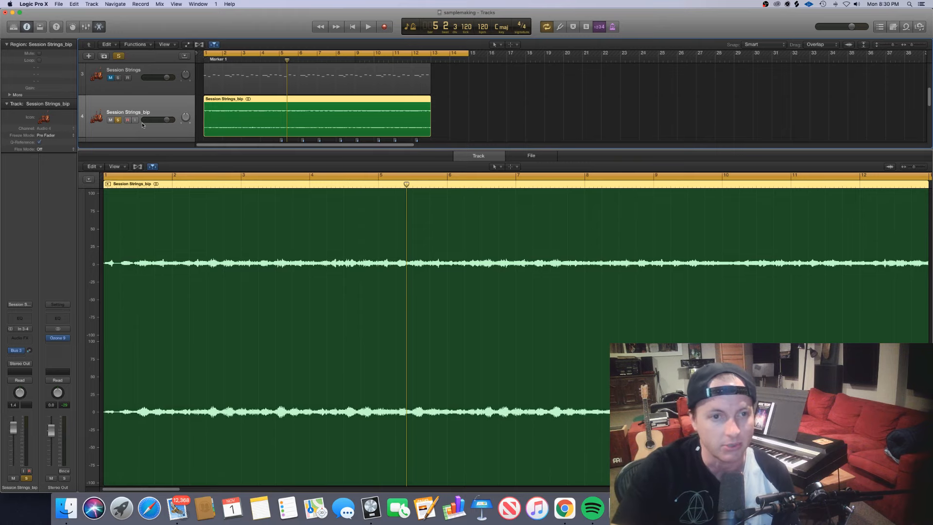
pyautogui.press('Return')
pyautogui.press('space')
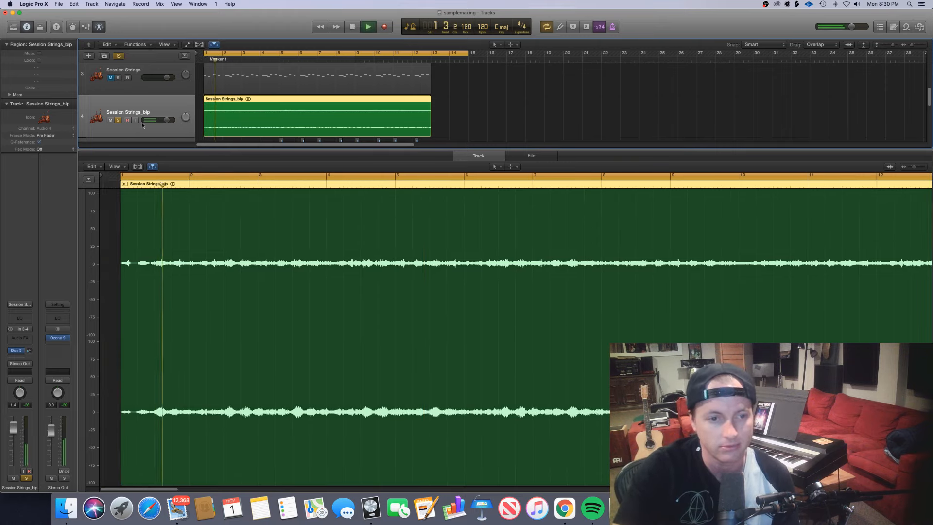
# Copy the bounced Session Strings_bip region to bar 14 on the same track and stop playback
pyautogui.click(469, 131)
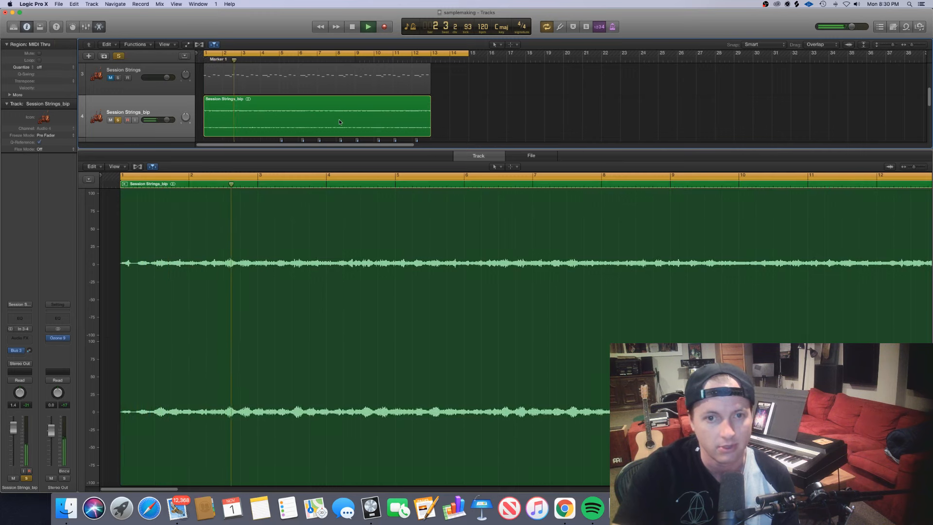
pyautogui.moveTo(339, 122); pyautogui.dragTo(577, 123)
pyautogui.rightClick(568, 125)
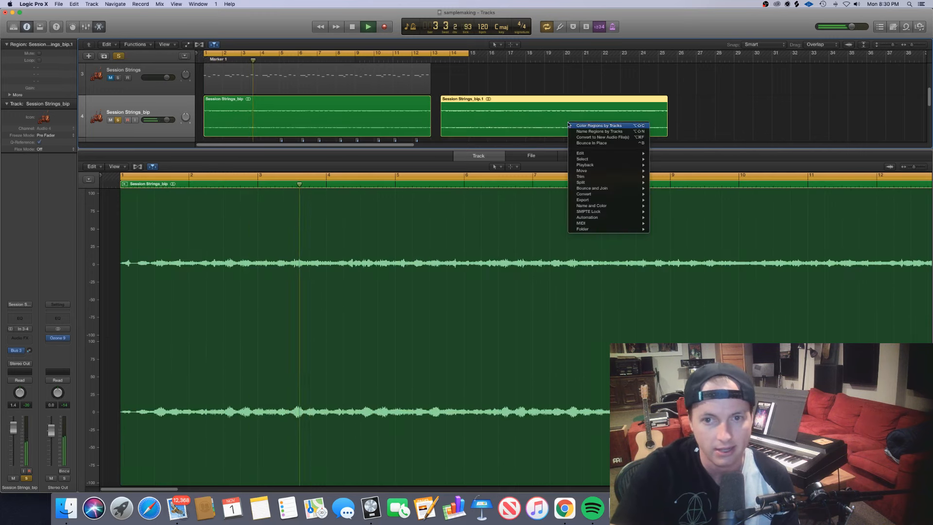
pyautogui.click(566, 92)
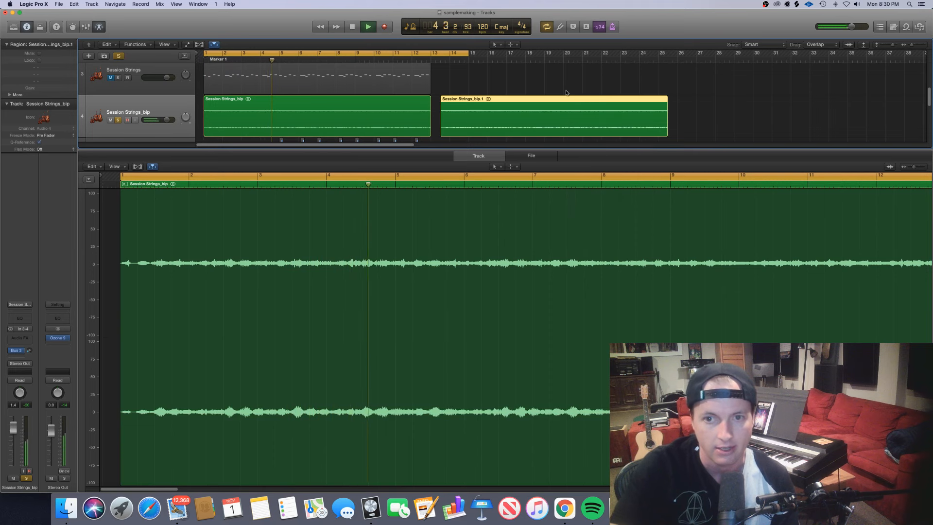
pyautogui.press('space')
pyautogui.moveTo(539, 116); pyautogui.dragTo(548, 115)
# Convert the copied region to a new AIFF audio file named Session Strings_bip.1a
pyautogui.rightClick(549, 114)
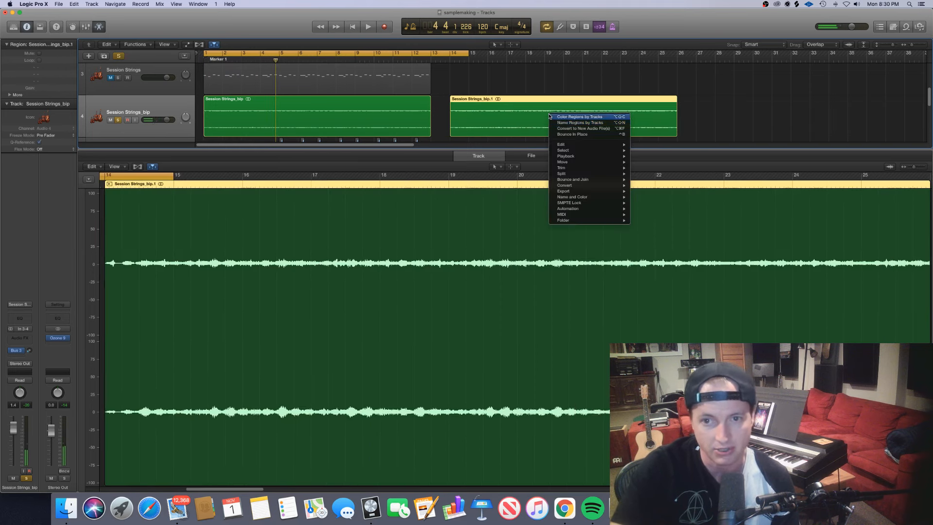
pyautogui.click(577, 130)
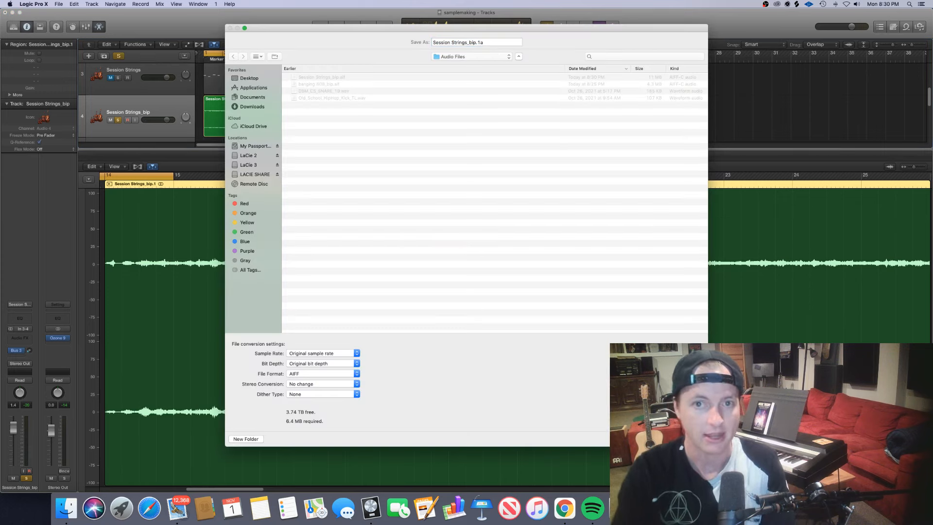
pyautogui.press('Return')
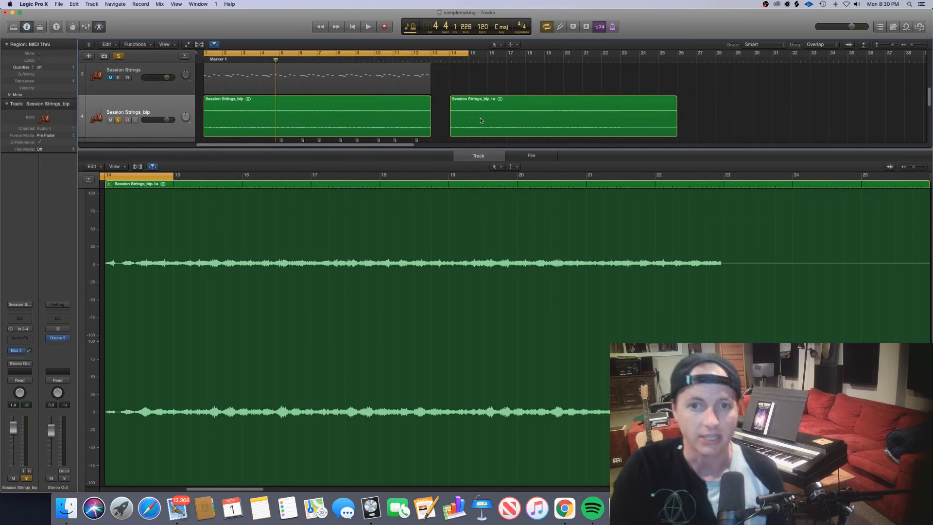
# Reverse the audio of the Session Strings_bip.1a region in the audio file editor
pyautogui.click(530, 156)
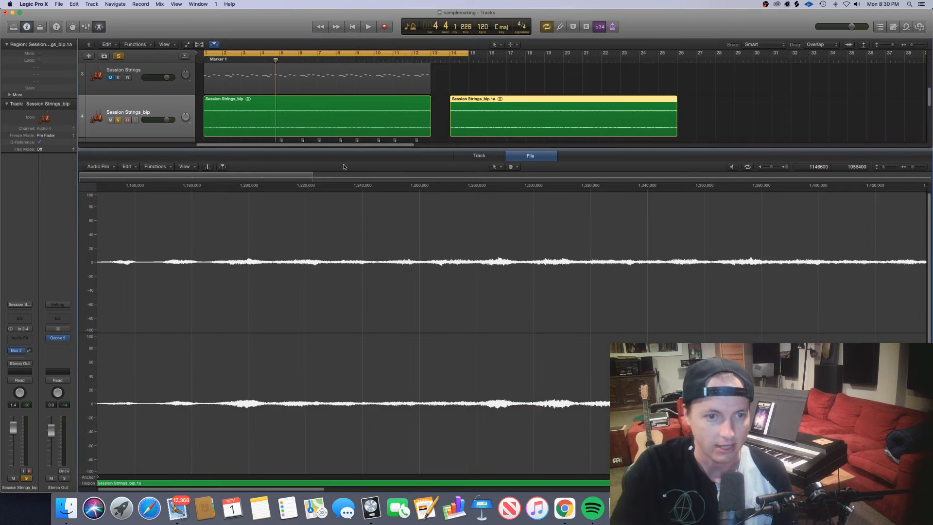
pyautogui.click(159, 167)
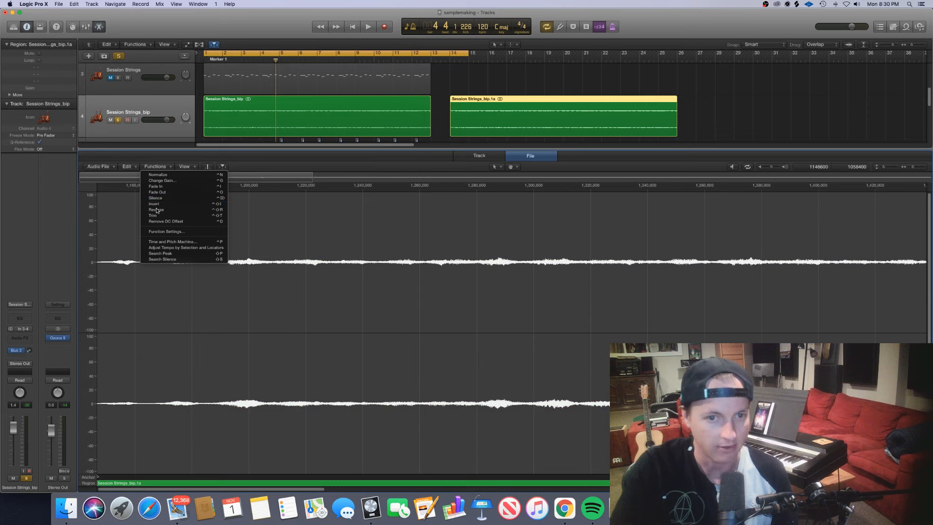
pyautogui.click(418, 147)
# Play the Session Strings_bip.1a region from about bar 14 with cycle mode turned off
pyautogui.doubleClick(487, 62)
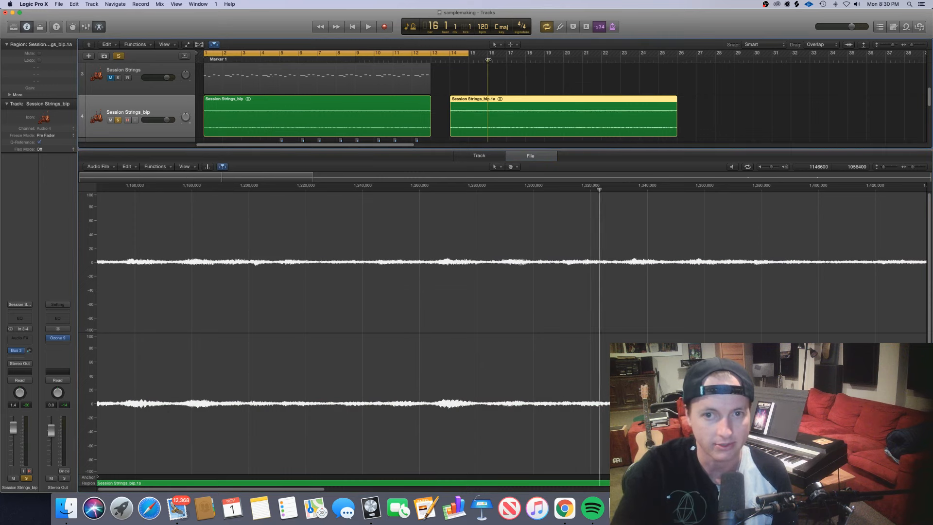
pyautogui.click(447, 53)
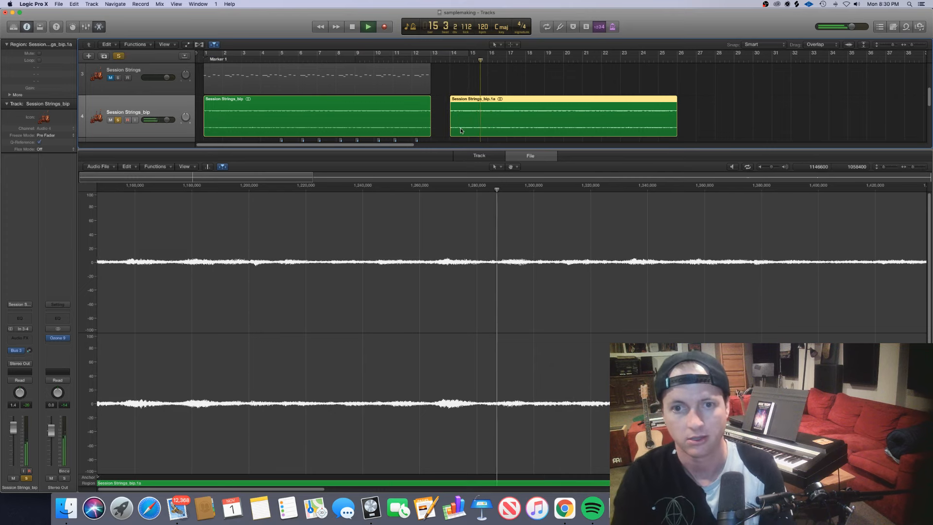
pyautogui.press('super+Right')
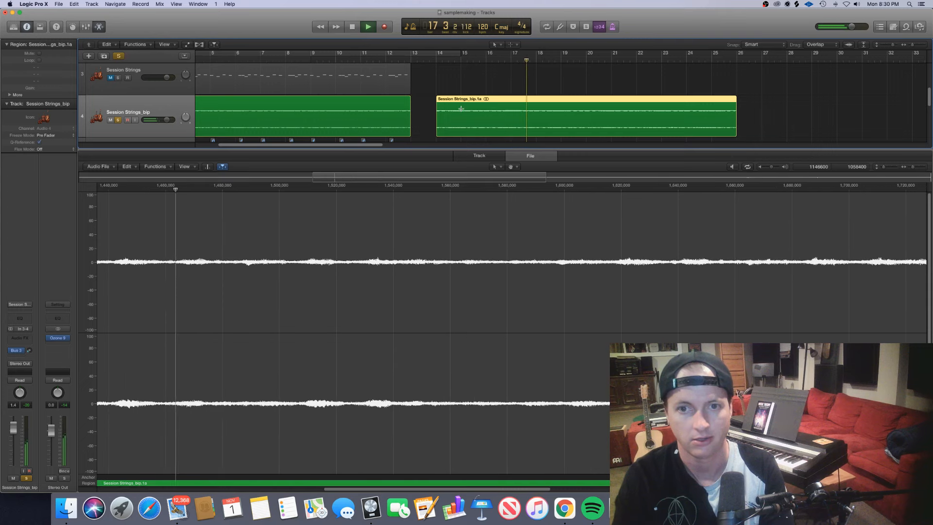
# Split the Session Strings_bip.1a region at bars 15 and 19 and delete the parts outside that range
pyautogui.click(462, 108)
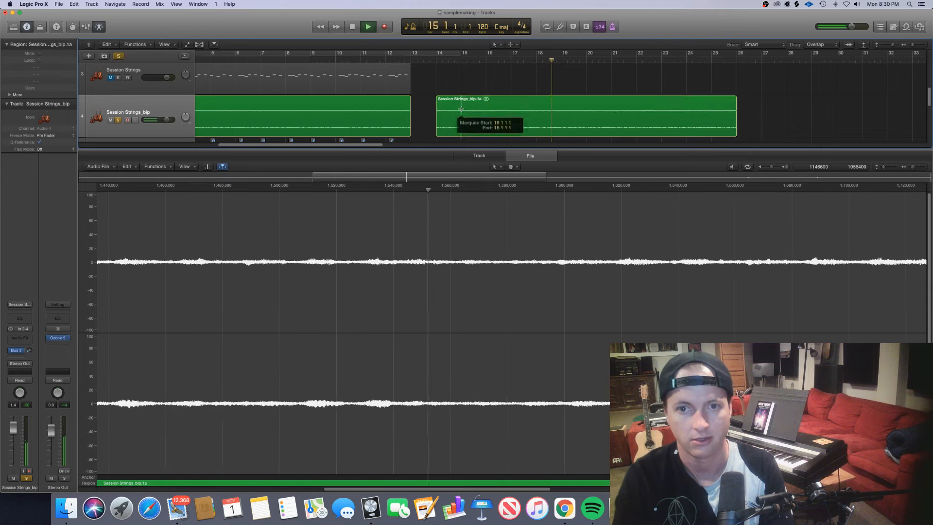
pyautogui.click(562, 103)
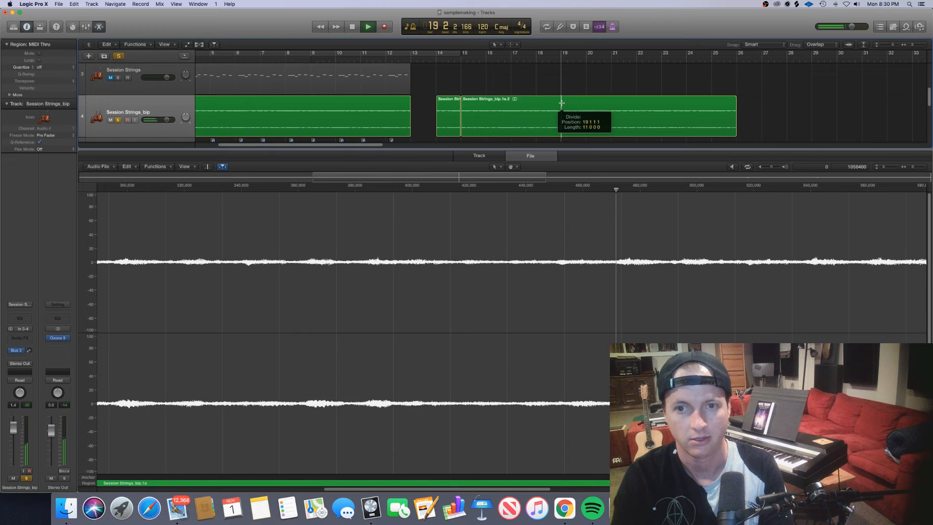
pyautogui.click(425, 89)
pyautogui.click(448, 104)
pyautogui.press('Delete')
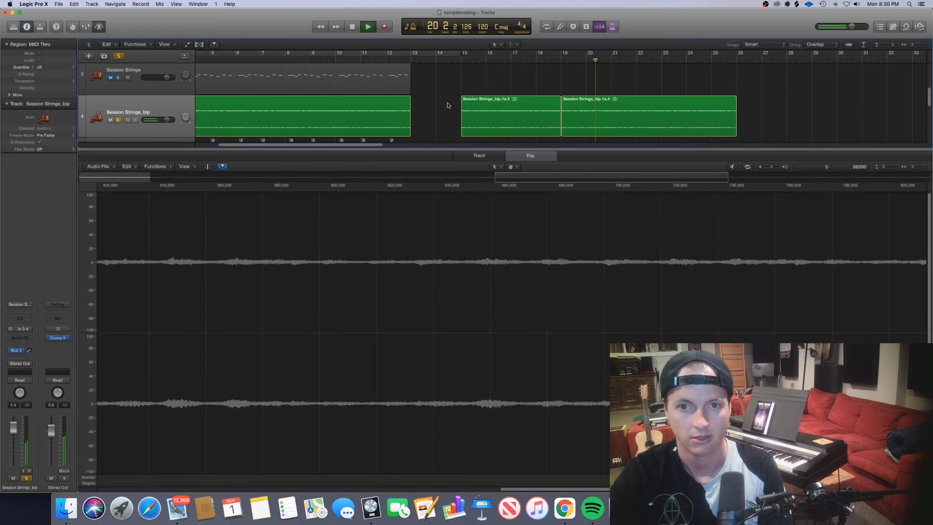
pyautogui.click(604, 108)
pyautogui.press('Delete')
# Add short fades to the edges of the trimmed region and play it in a cycle over bars 15 to 19
pyautogui.click(558, 107)
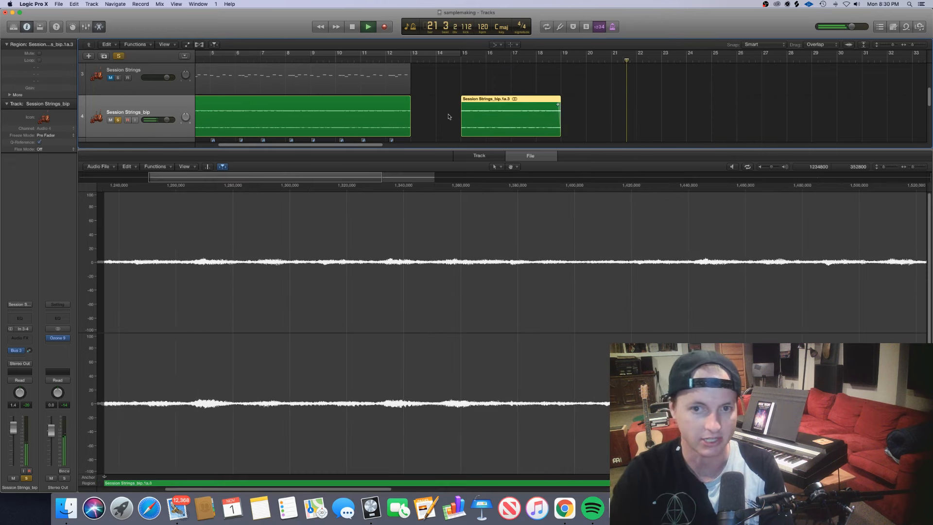
pyautogui.moveTo(455, 117); pyautogui.dragTo(464, 117)
pyautogui.moveTo(463, 52); pyautogui.dragTo(556, 50)
pyautogui.press('space')
pyautogui.press('e')
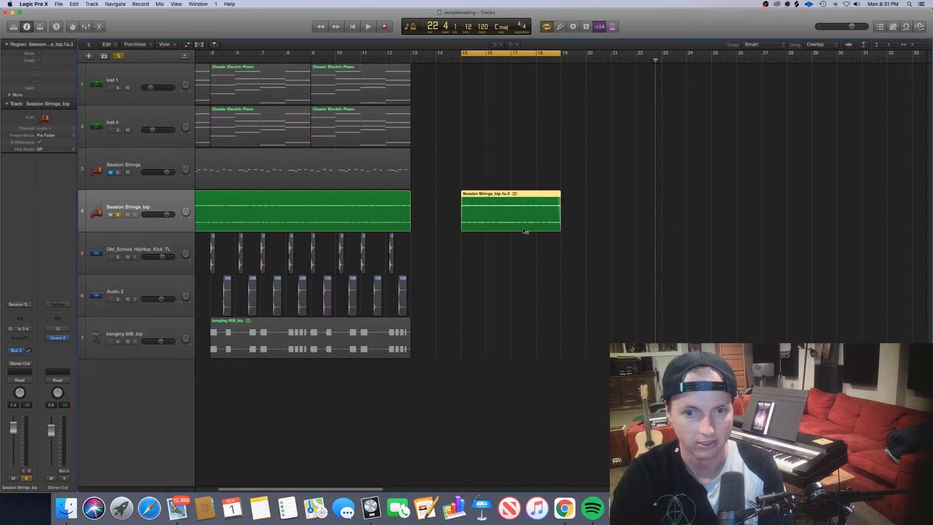
pyautogui.press('space')
# Create a duplicate of the Session Strings_bip track and move the trimmed reversed region onto it at bar 5
pyautogui.scroll(-5, 496, 237)
pyautogui.click(246, 199)
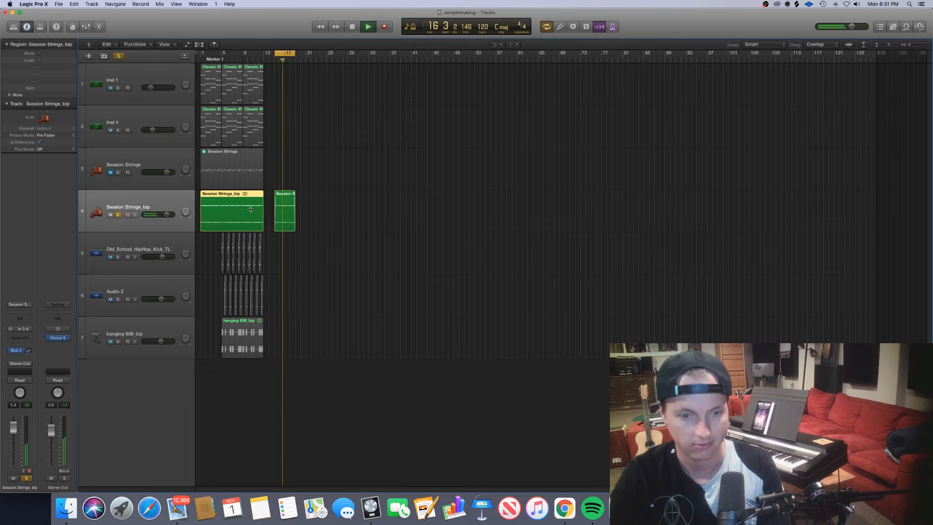
pyautogui.press('super+d')
pyautogui.click(285, 209)
pyautogui.press('space')
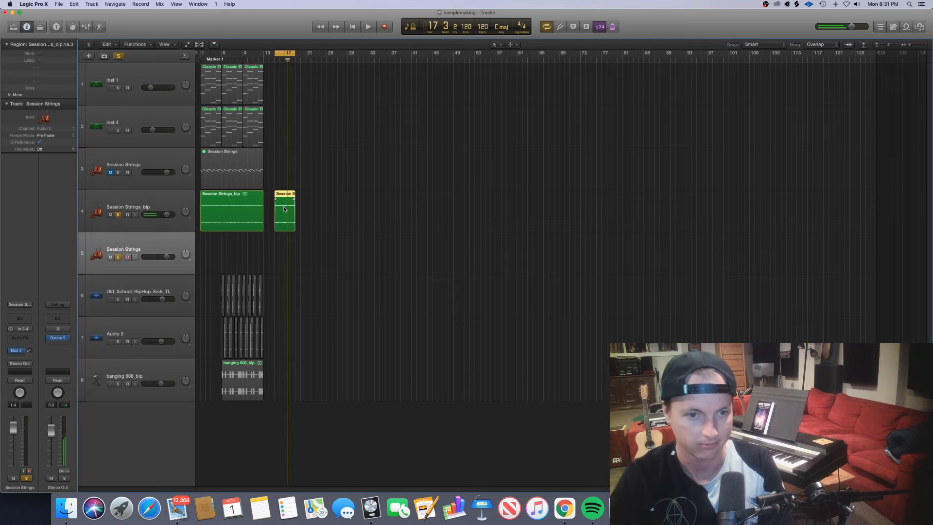
pyautogui.moveTo(285, 209); pyautogui.dragTo(232, 251)
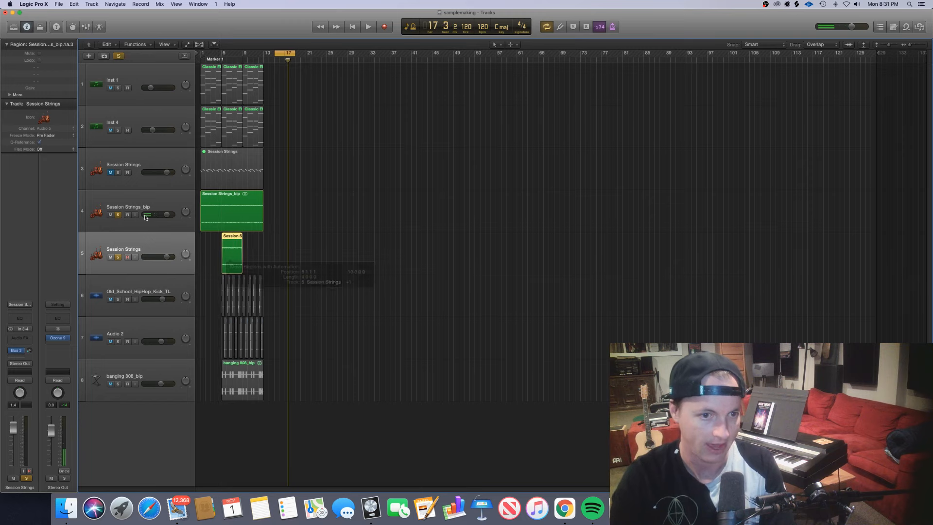
# Unsolo both audio strings tracks and mute the Session Strings_bip track
pyautogui.click(117, 215)
pyautogui.click(110, 215)
pyautogui.click(117, 256)
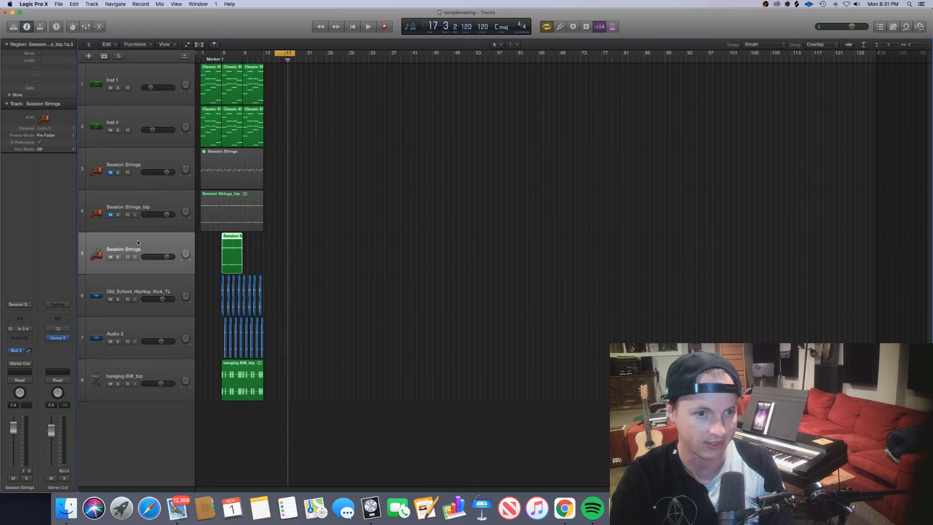
# Play the arrangement from bar 5 and lower the new Session Strings track's volume to -2.1 dB
pyautogui.click(222, 59)
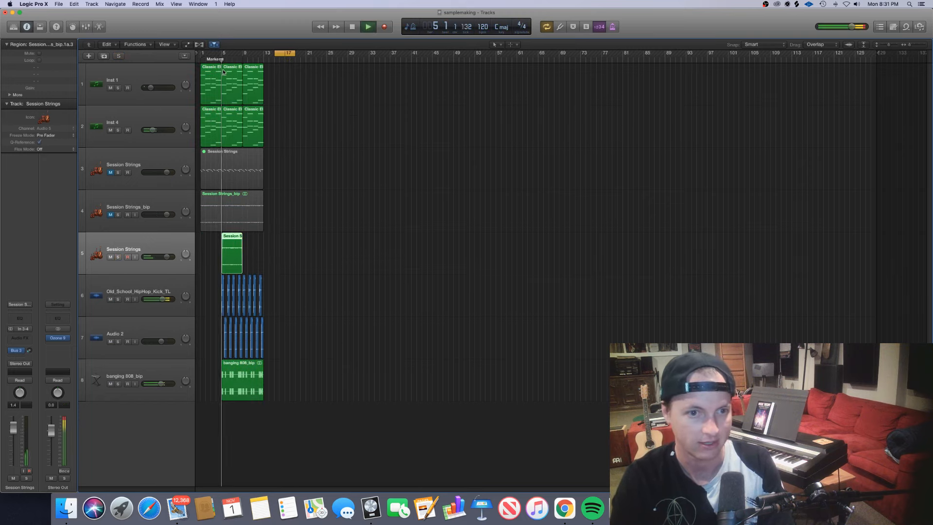
pyautogui.press('super+Right')
pyautogui.press('super+Right')
pyautogui.press('super+Right')
pyautogui.press('super+Right')
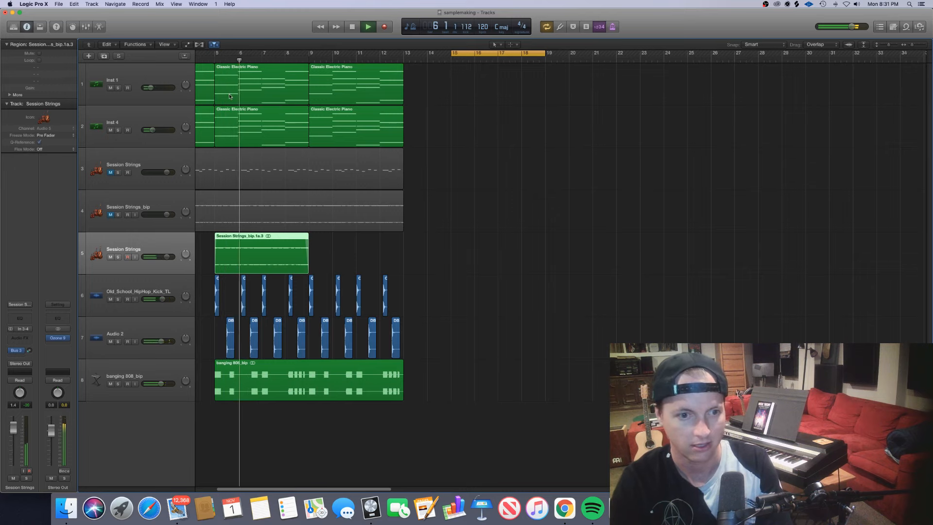
pyautogui.moveTo(166, 257); pyautogui.dragTo(161, 256)
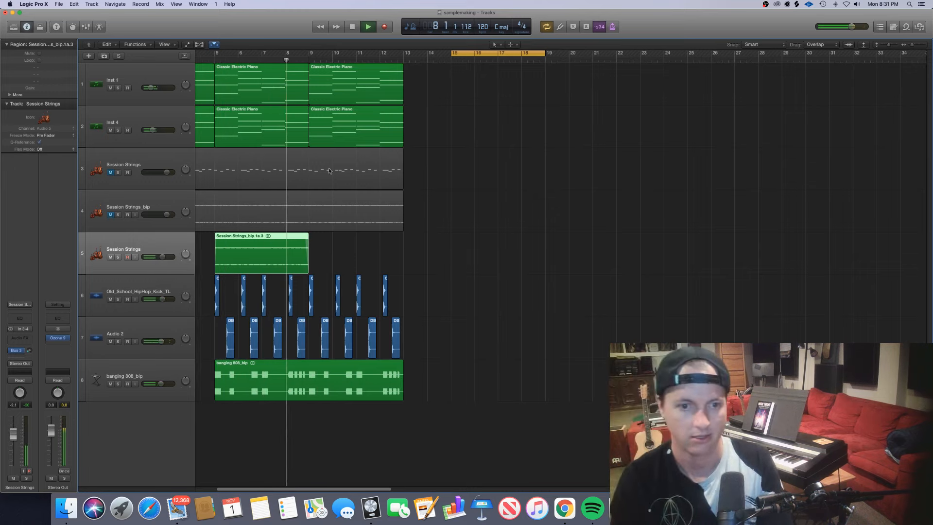
# Copy the reversed strings region to bar 9 on the same track
pyautogui.moveTo(269, 256); pyautogui.dragTo(363, 255)
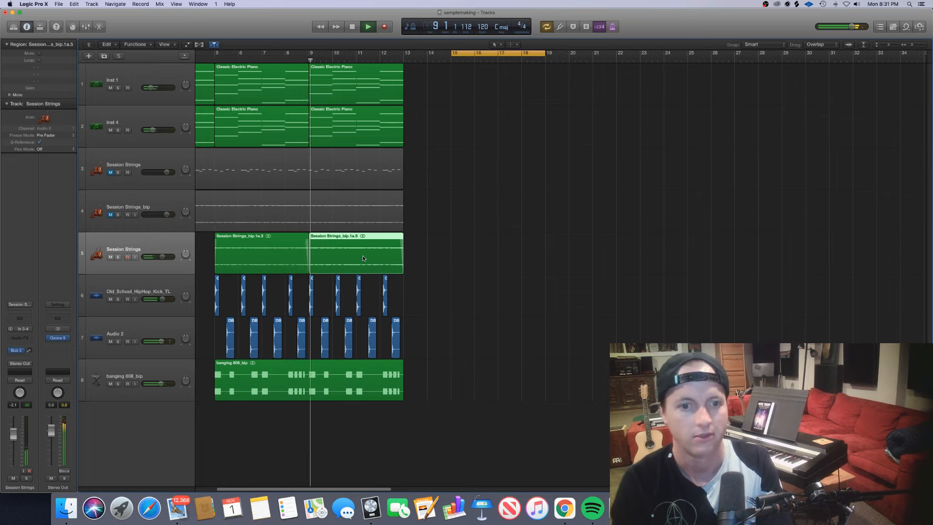
pyautogui.scroll(-3, 362, 256)
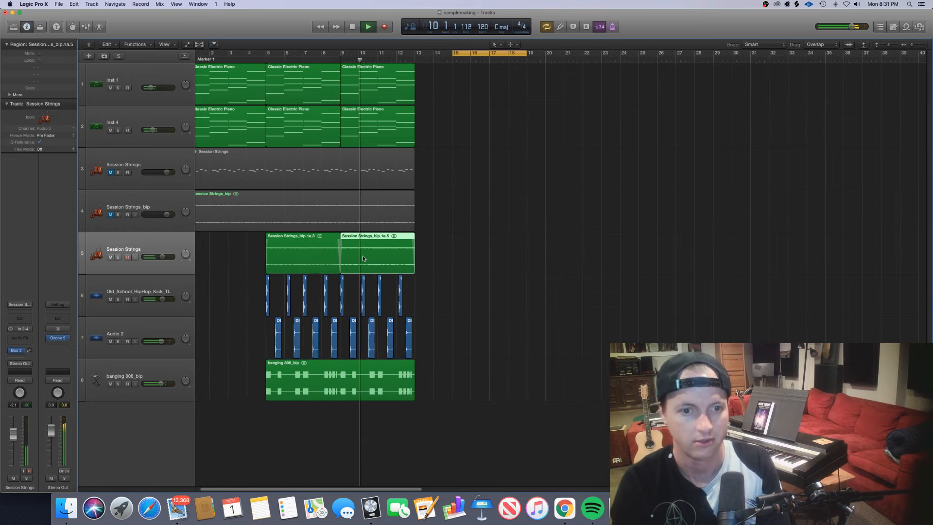
pyautogui.scroll(-2, 362, 255)
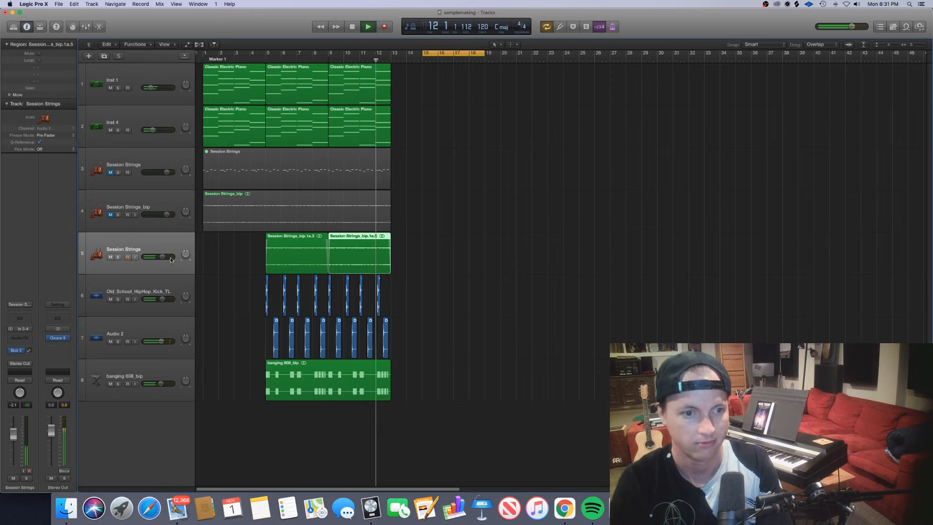
# Solo the reversed Session Strings track and set the cycle range to bars 5 to 13
pyautogui.click(118, 257)
pyautogui.moveTo(462, 54); pyautogui.dragTo(393, 62)
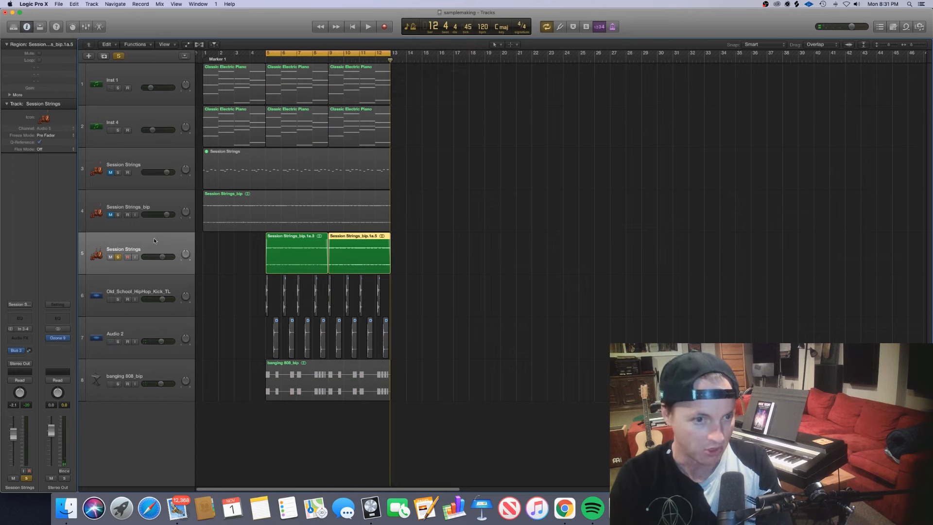
# Insert the Tremolo modulation effect on the reversed Session Strings track
pyautogui.click(22, 350)
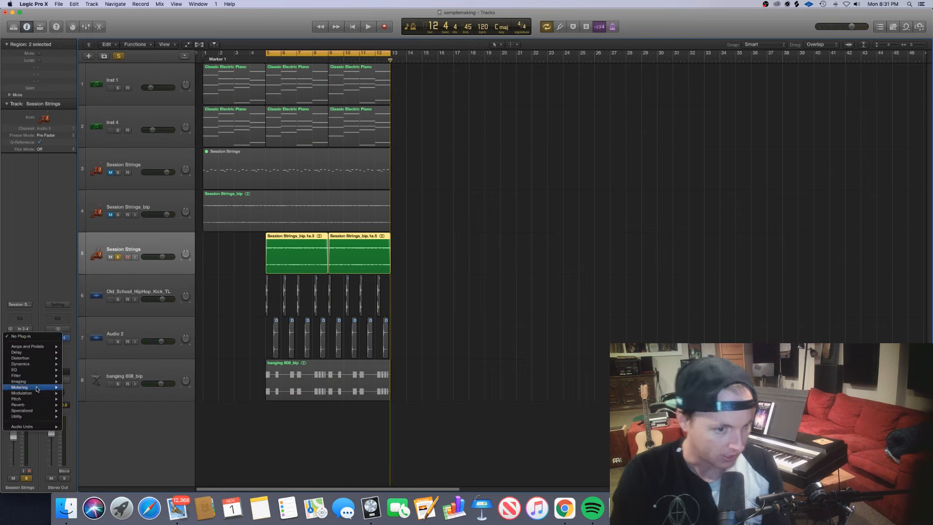
pyautogui.moveTo(39, 394)
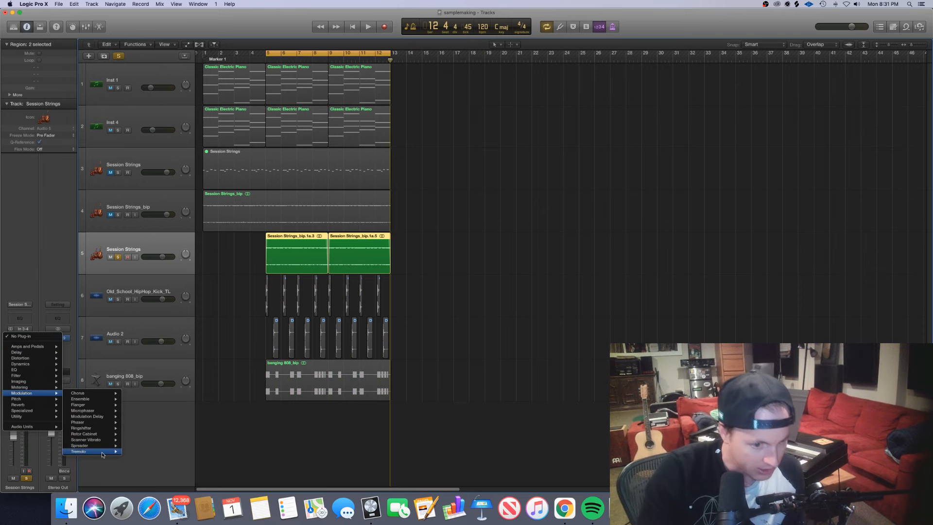
pyautogui.moveTo(97, 451)
pyautogui.click(139, 451)
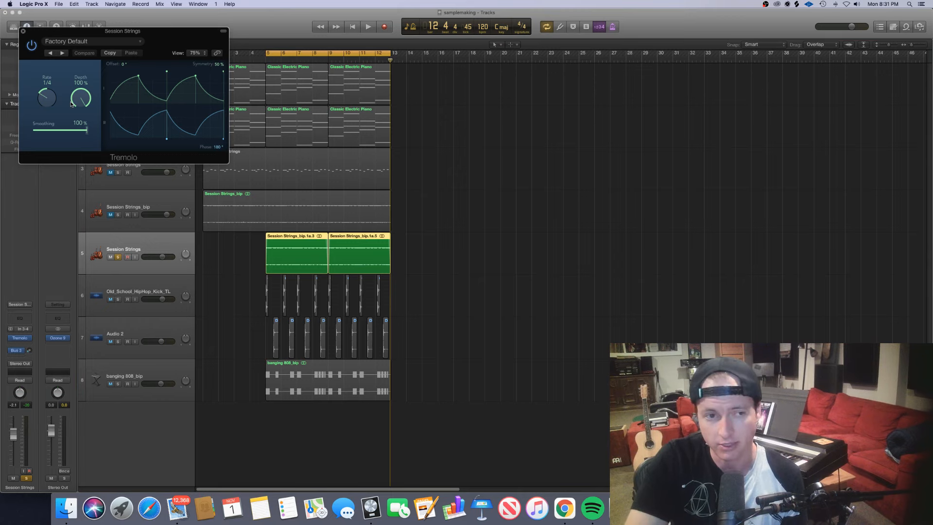
# Load the Deep Tremolo preset and set its rate to 1/8 while playing the track
pyautogui.press('space')
pyautogui.click(62, 53)
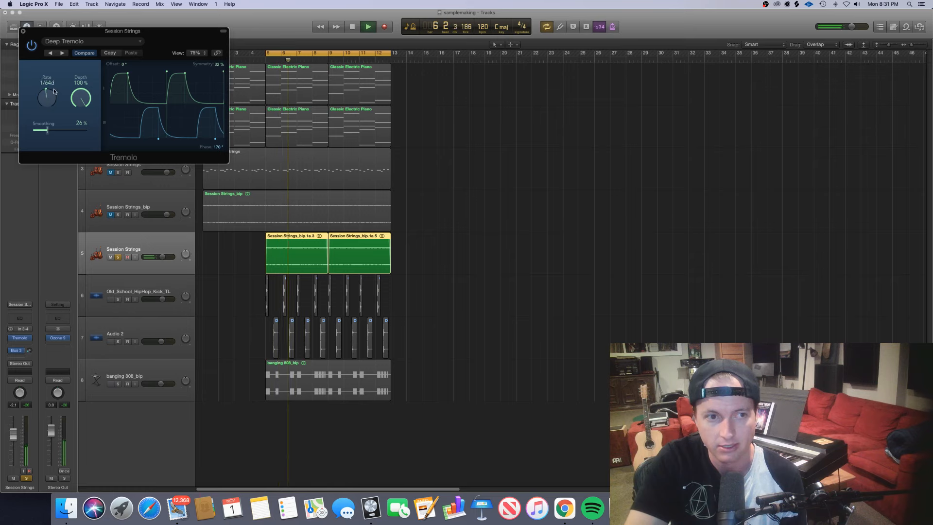
pyautogui.moveTo(52, 103); pyautogui.dragTo(53, 108)
pyautogui.press('space')
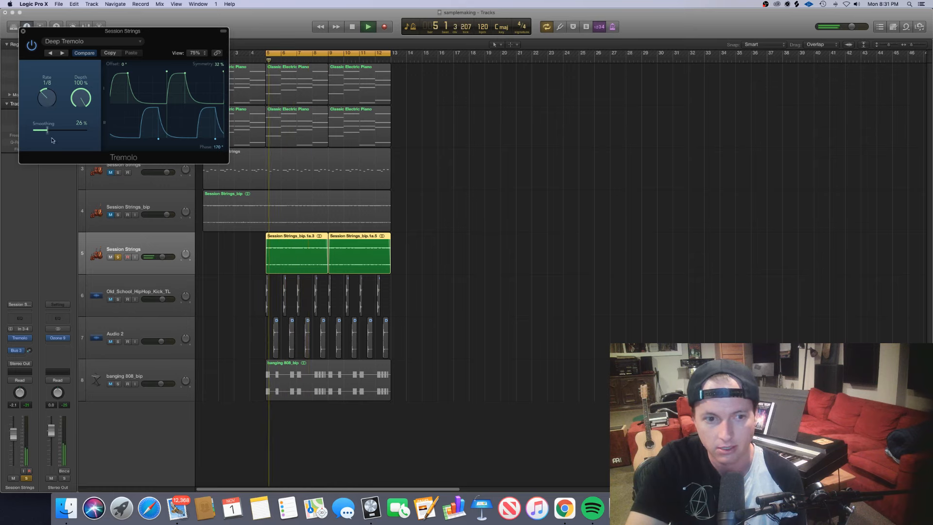
# Unsolo the reversed Session Strings track and raise its volume to 2.8 dB against the full mix
pyautogui.click(118, 259)
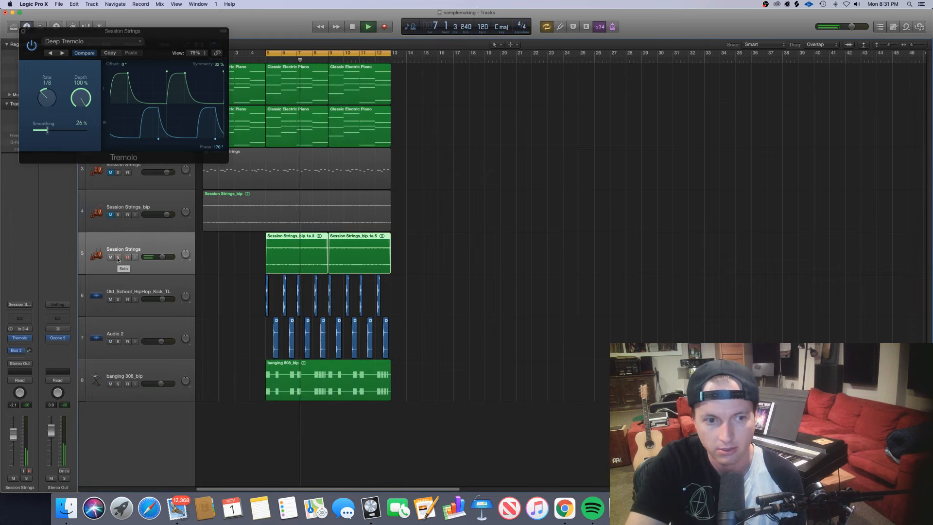
pyautogui.moveTo(162, 256); pyautogui.dragTo(168, 256)
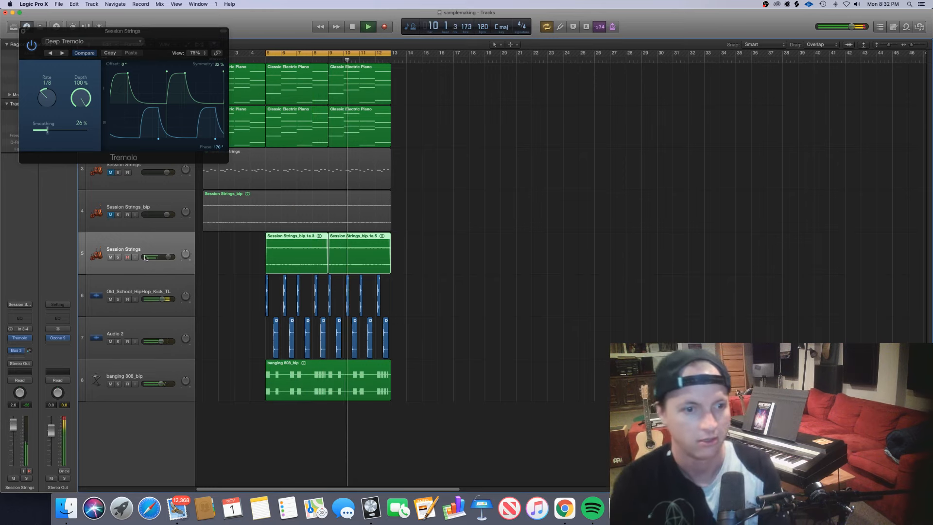
pyautogui.press('space')
# Insert the Waves H-Delay effect after the Tremolo and set its delay time to 1/4
pyautogui.click(27, 338)
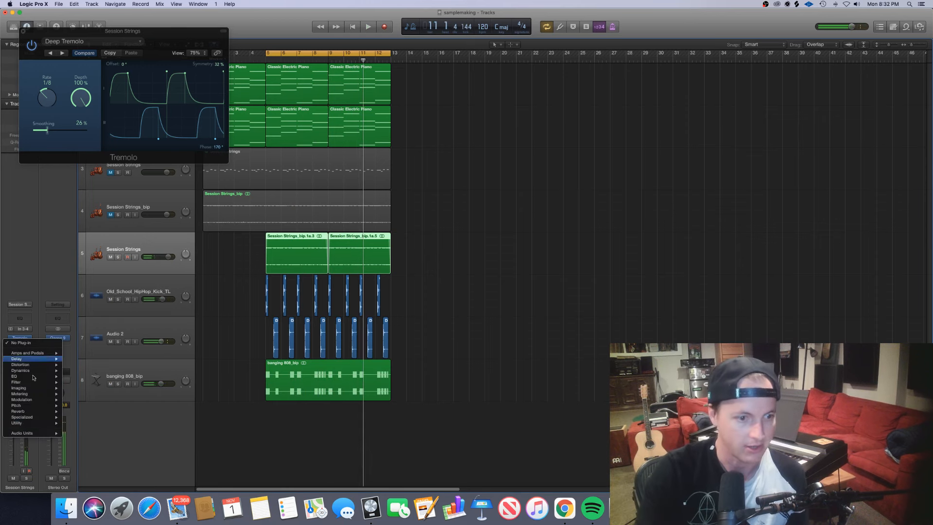
pyautogui.moveTo(44, 435)
pyautogui.moveTo(95, 481)
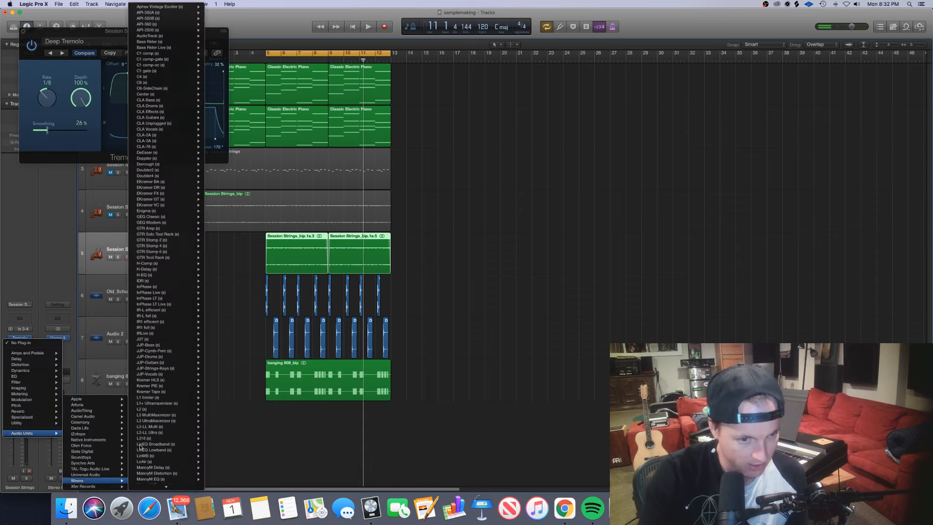
pyautogui.click(216, 271)
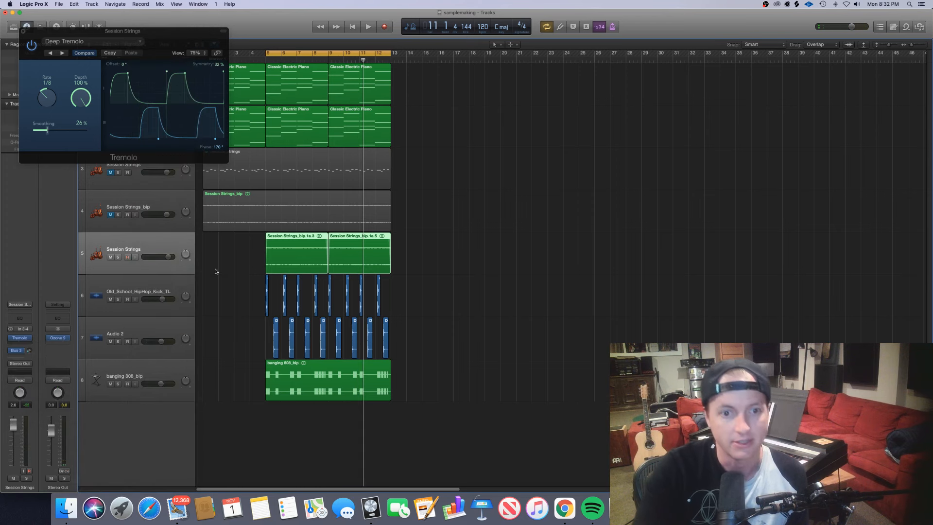
pyautogui.moveTo(96, 98); pyautogui.dragTo(96, 105)
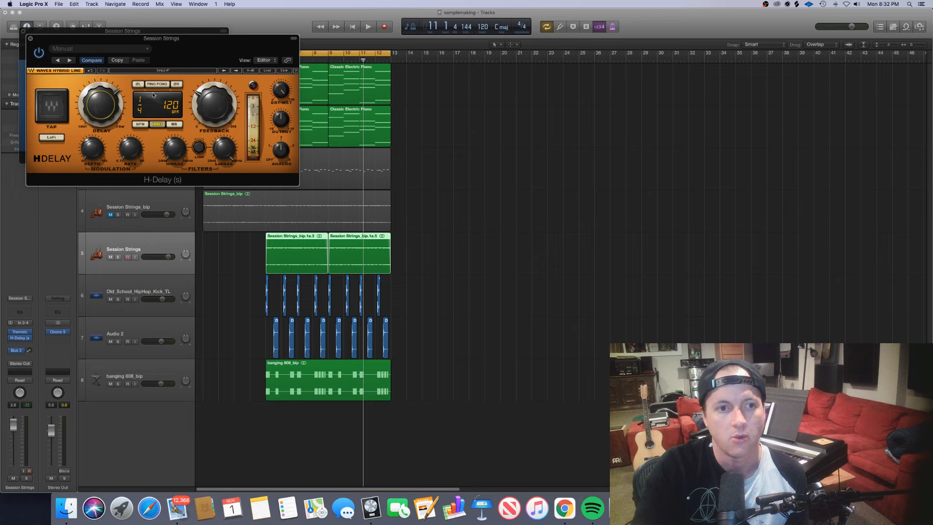
# Play the processed strings in the mix and soloed, closing both effect windows, and stop playback
pyautogui.press('space')
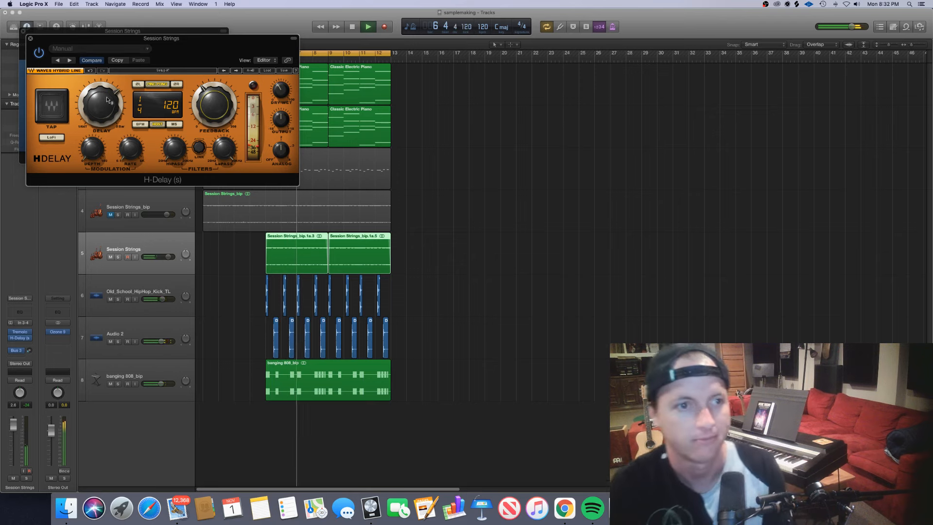
pyautogui.click(30, 37)
pyautogui.click(22, 31)
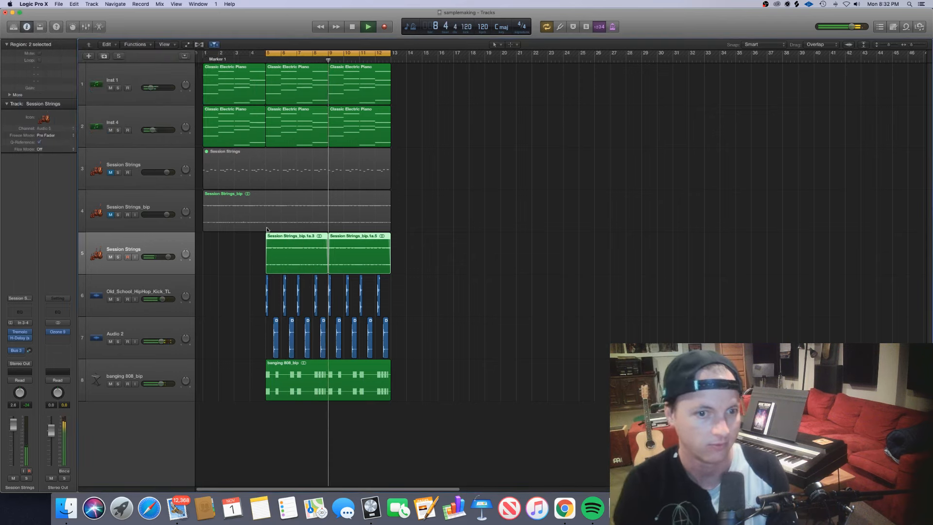
pyautogui.click(118, 257)
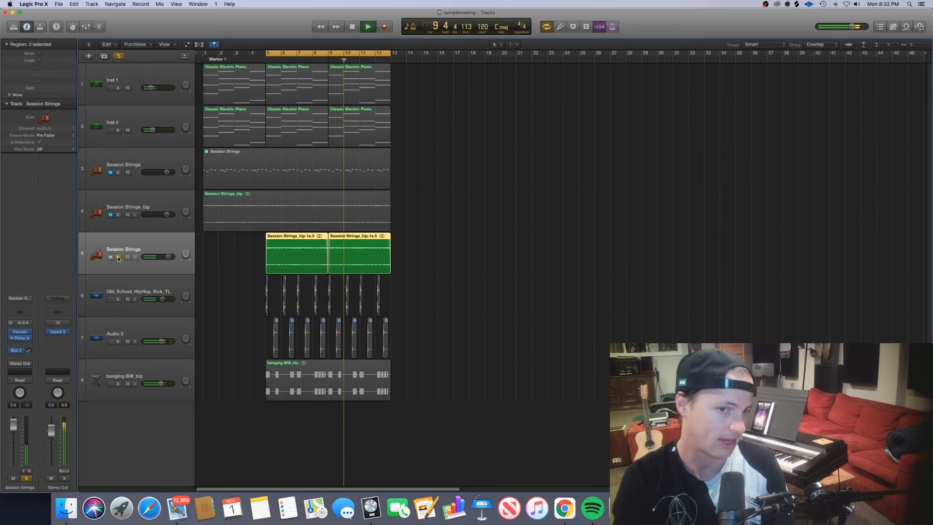
pyautogui.press('space')
pyautogui.press('space')
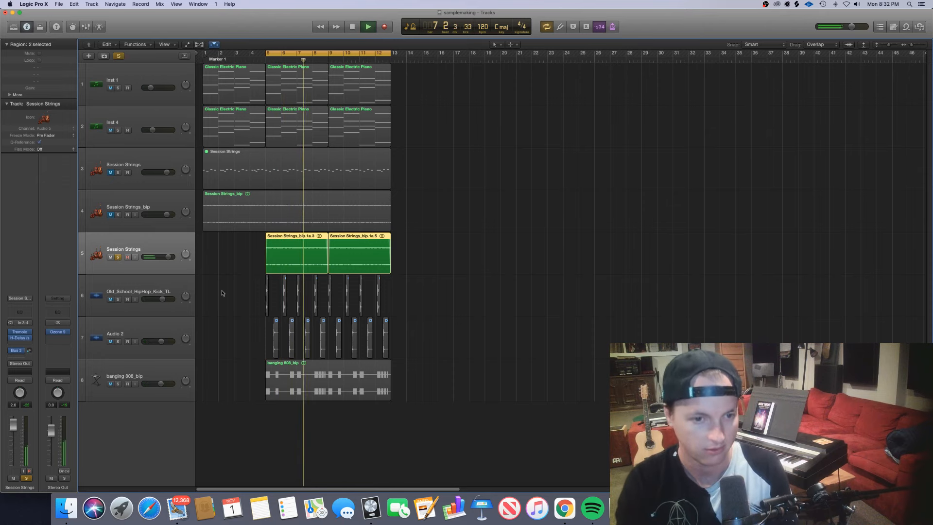
pyautogui.press('space')
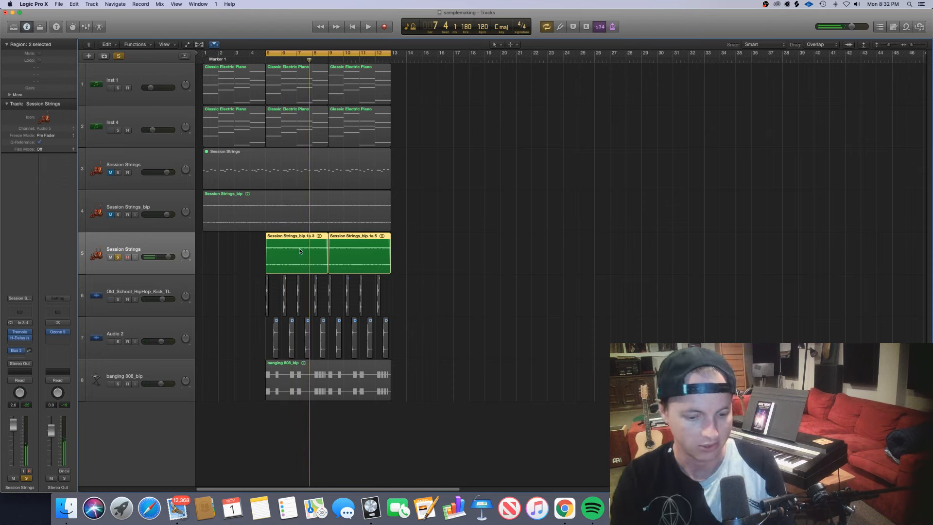
# Bounce the two reversed strings regions in place to a new audio track
pyautogui.hotkey('ctrl', 'b')
pyautogui.press('Return')
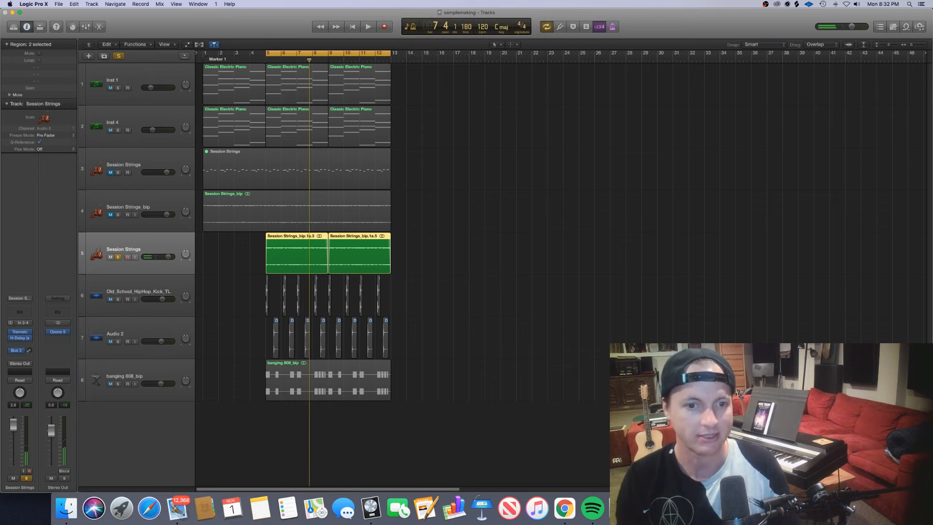
pyautogui.click(415, 306)
# Stretch the newly bounced strings region to 16 bars, ending at bar 21, and solo its track
pyautogui.moveTo(390, 310); pyautogui.dragTo(516, 312)
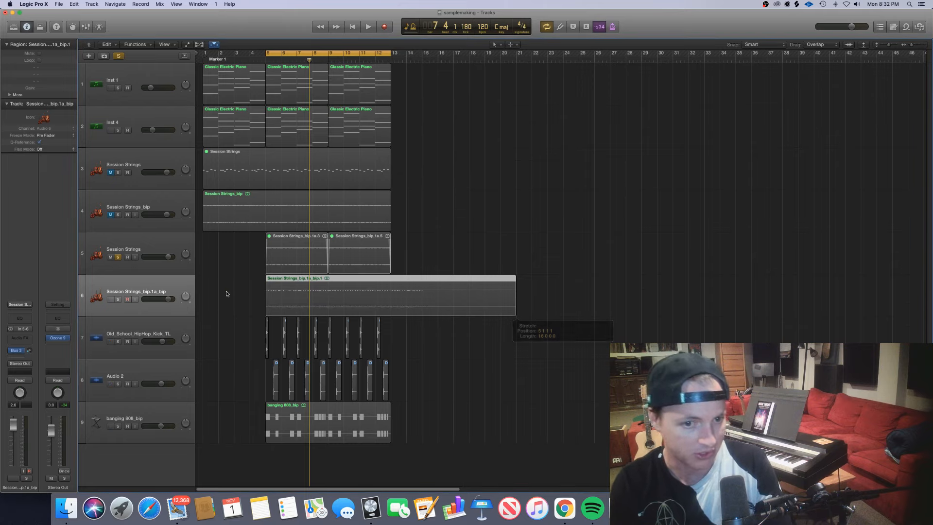
pyautogui.click(118, 299)
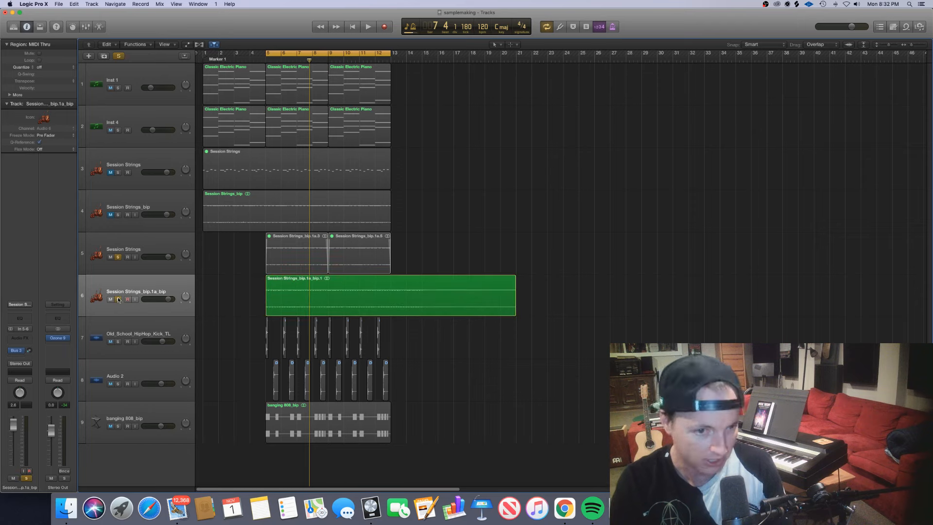
# Play the stretched strings soloed, clear the solo, play them in the full mix, and stop playback
pyautogui.press('space')
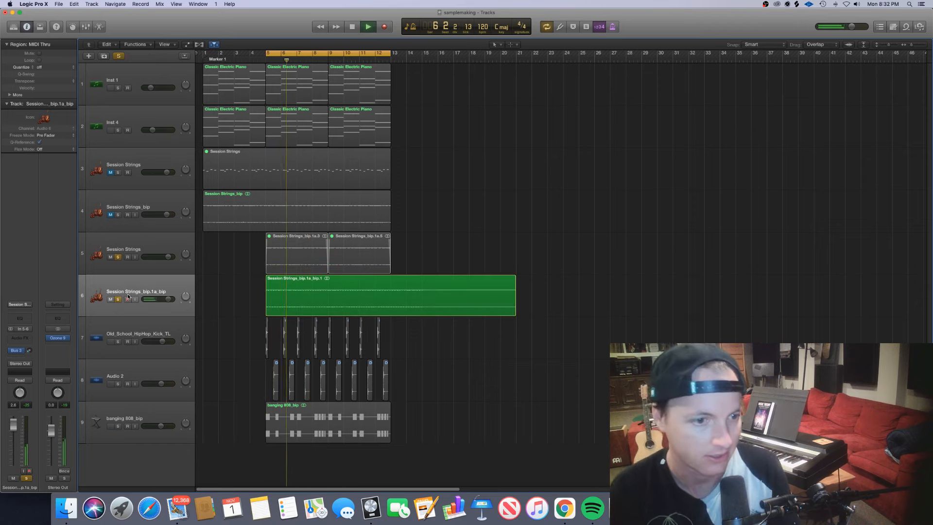
pyautogui.click(119, 56)
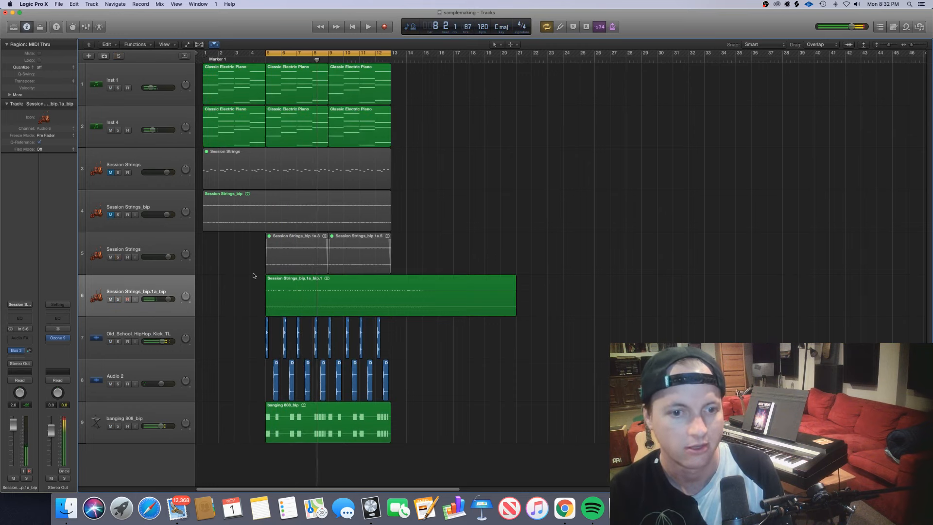
pyautogui.press('space')
pyautogui.press('space')
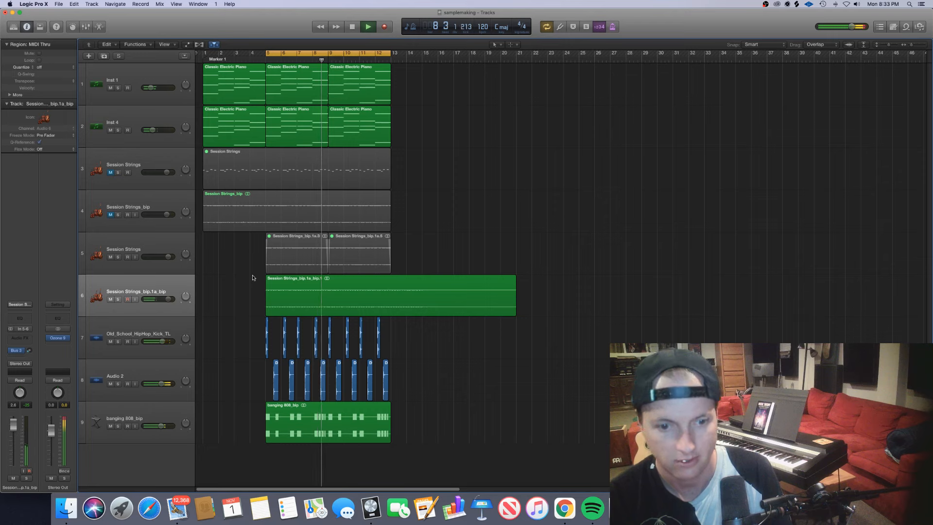
pyautogui.click(150, 290)
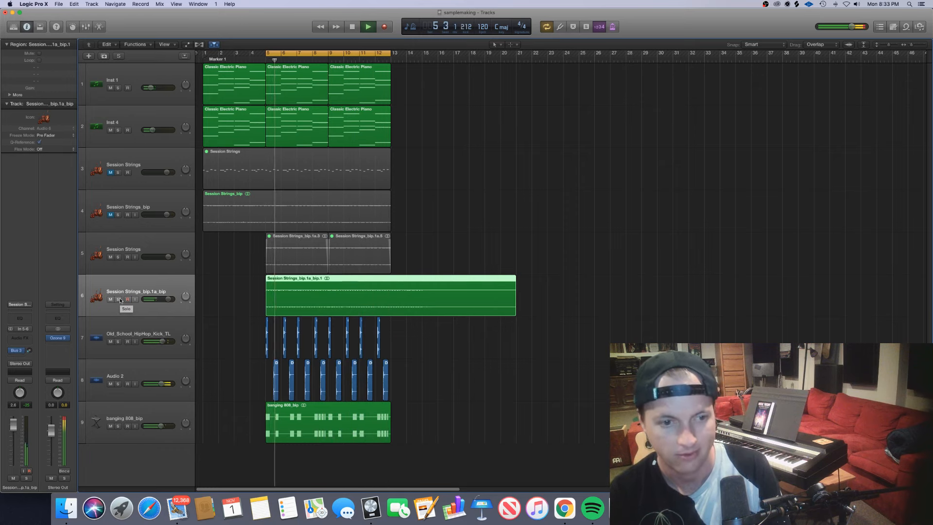
pyautogui.click(580, 337)
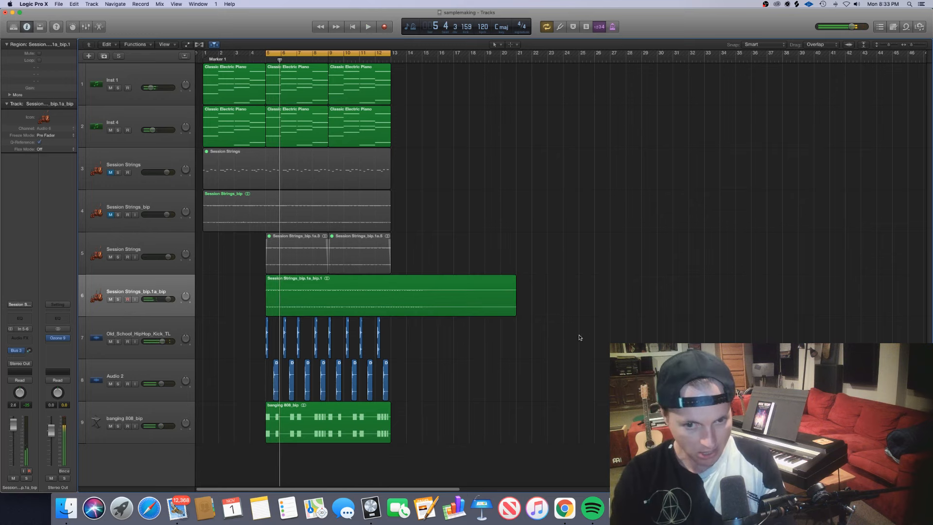
pyautogui.click(513, 312)
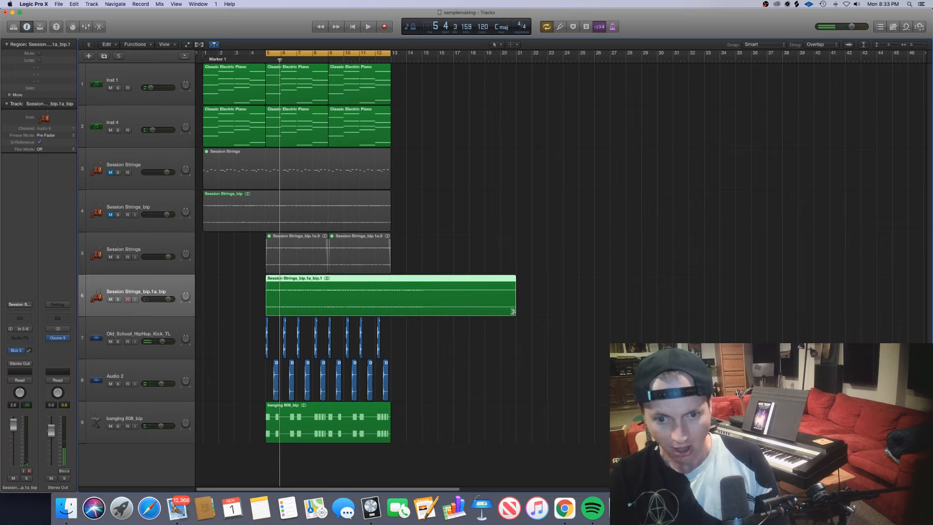
pyautogui.click(549, 320)
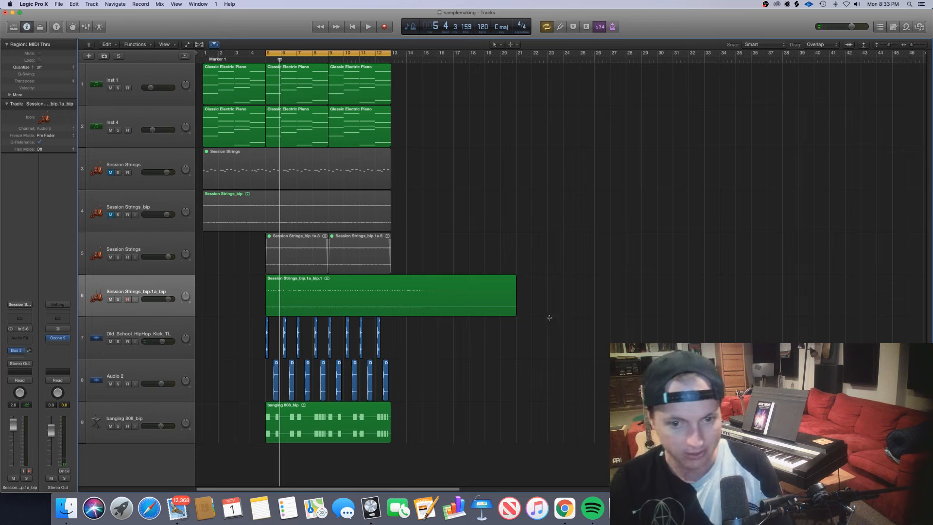
# Undo the stretch of the bounced strings region and play it at its original length in the mix
pyautogui.press('super+z')
pyautogui.press('space')
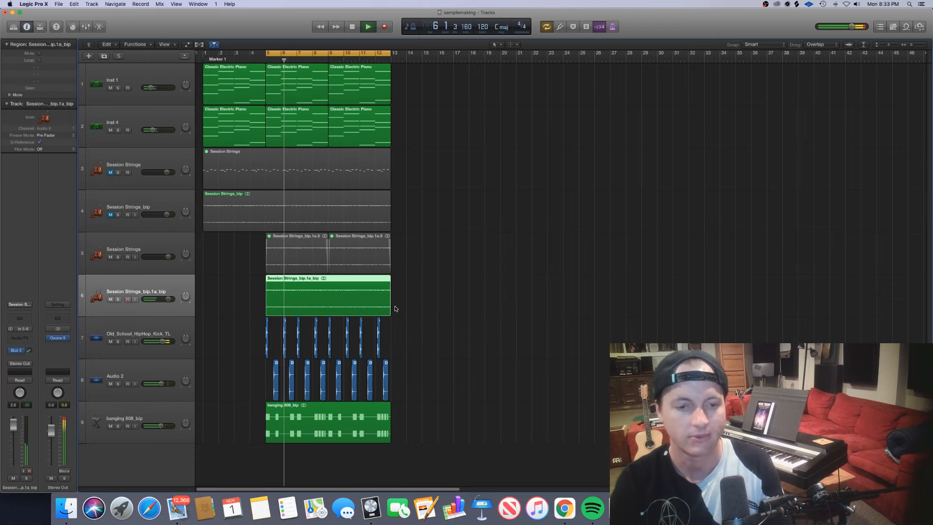
pyautogui.press('space')
pyautogui.click(401, 307)
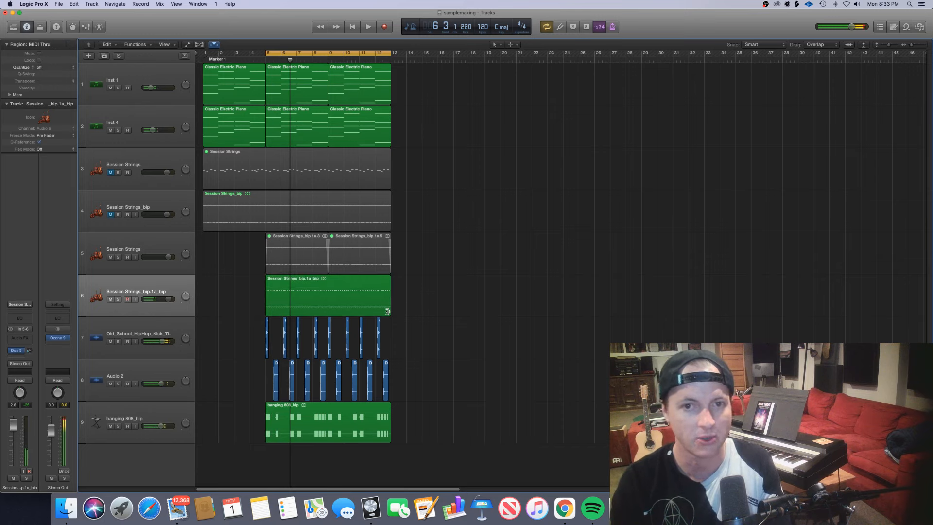
# Extend the cycle range to bar 21, stretch the bounced strings region to 16 bars, and start playback
pyautogui.moveTo(374, 54); pyautogui.dragTo(499, 54)
pyautogui.moveTo(391, 54); pyautogui.dragTo(267, 53)
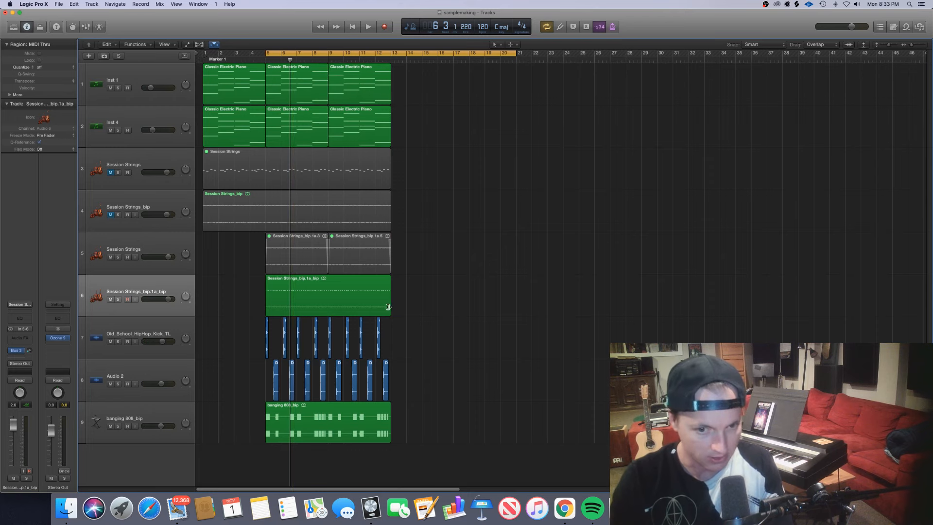
pyautogui.moveTo(388, 307); pyautogui.dragTo(516, 326)
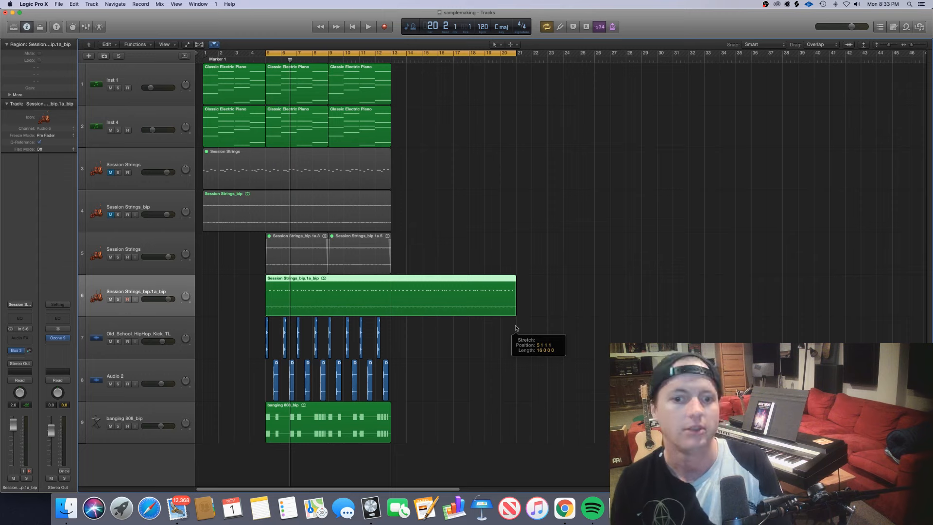
pyautogui.moveTo(516, 328); pyautogui.dragTo(515, 326)
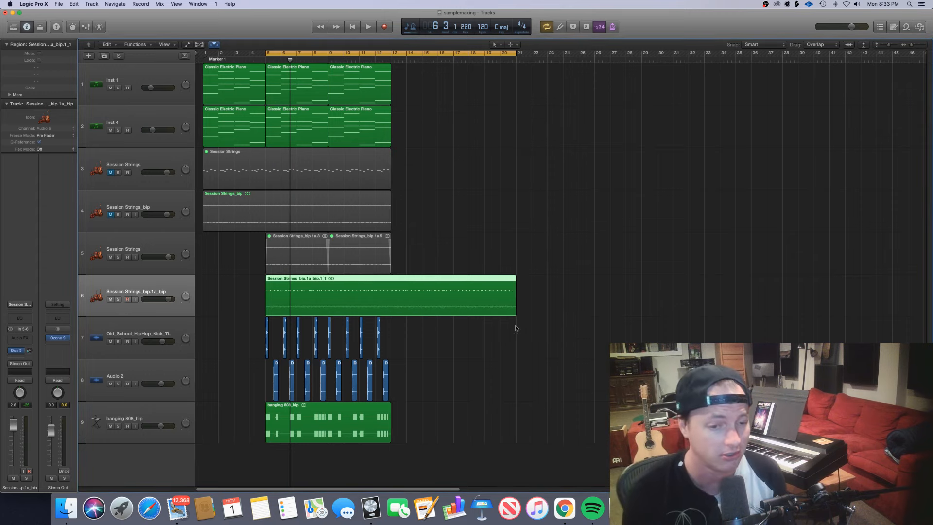
pyautogui.press('space')
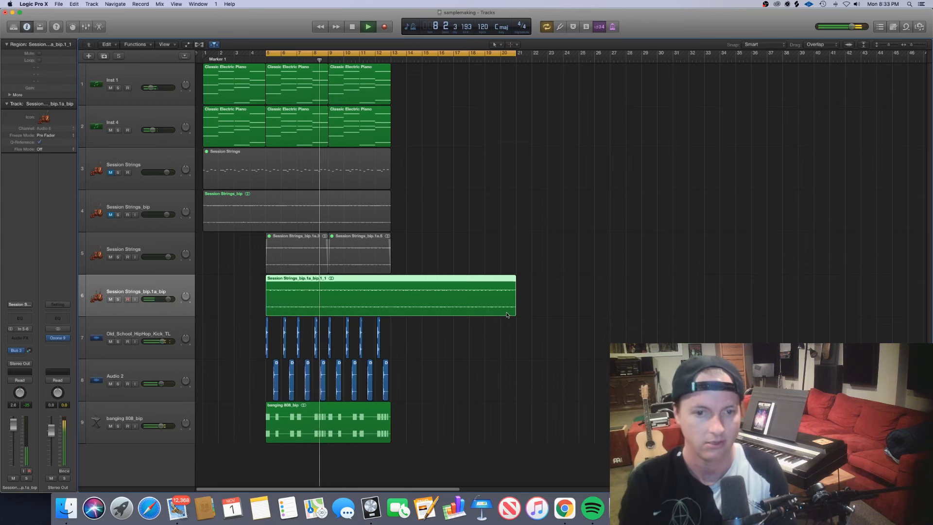
# Listen to the stretched strings in the mix with the Compressor applied, closing the effect window
pyautogui.press('super+Left')
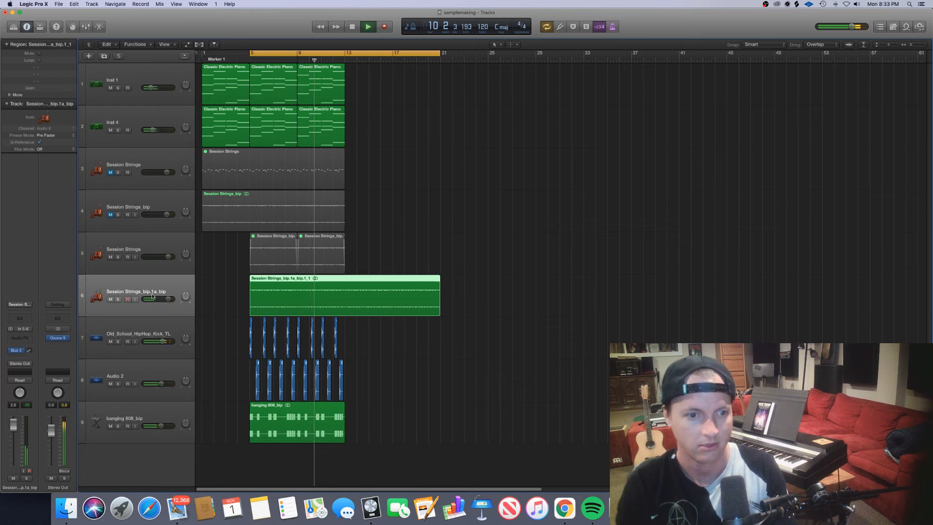
pyautogui.press('space')
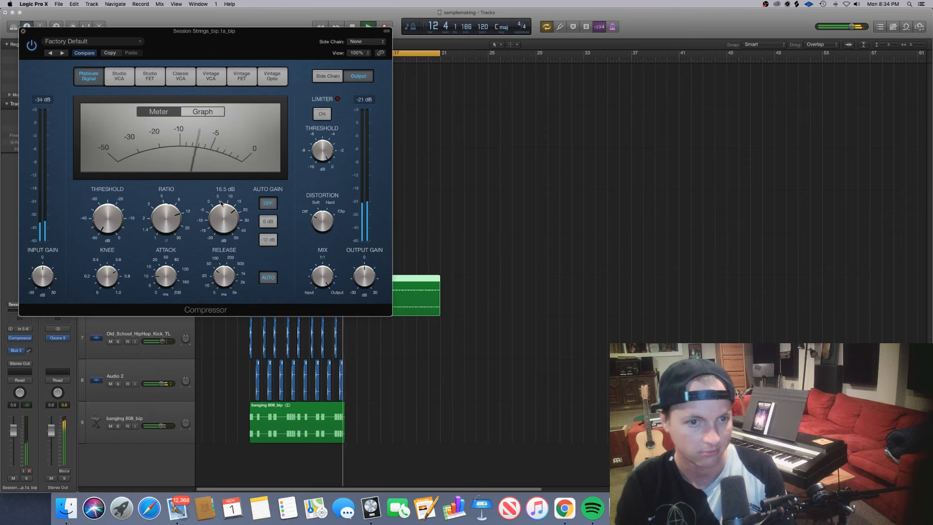
pyautogui.click(23, 32)
pyautogui.click(377, 251)
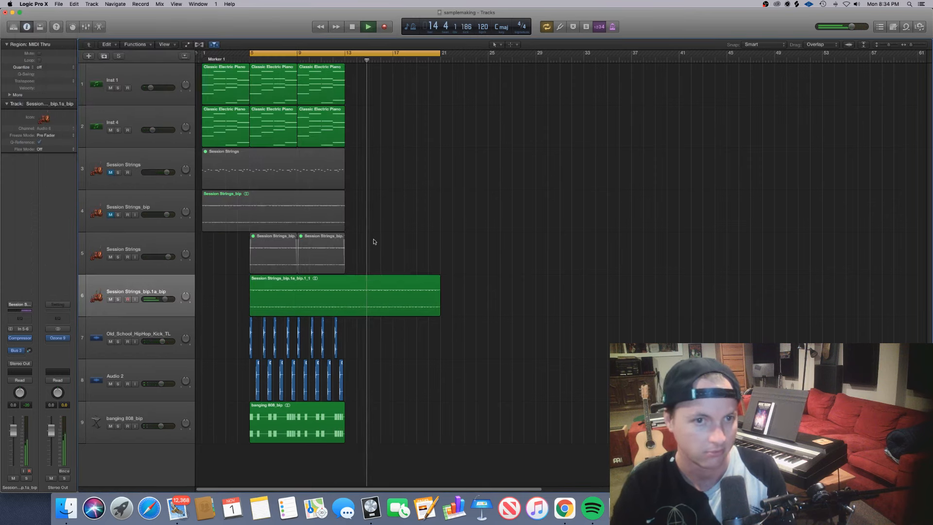
pyautogui.press('space')
pyautogui.press('space')
# Move the stretched strings region back to about bar 1 and shift the cycle range to bars 1 through 17
pyautogui.moveTo(316, 298); pyautogui.dragTo(267, 303)
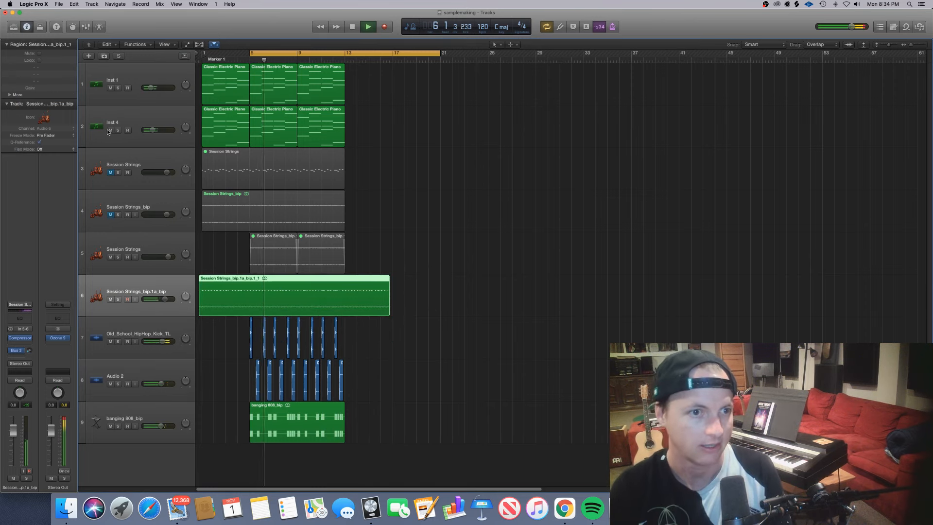
pyautogui.moveTo(311, 60); pyautogui.dragTo(261, 60)
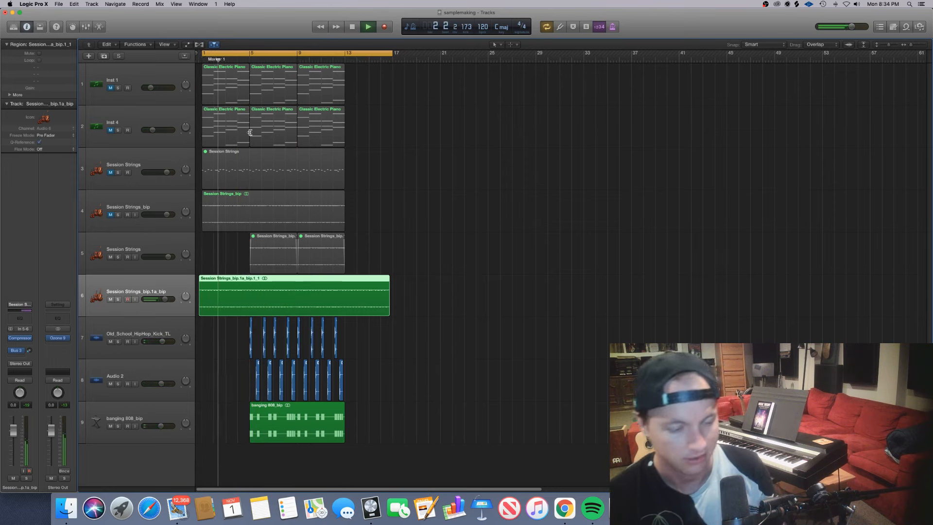
# Split the stretched strings region at bar 13
pyautogui.scroll(5, 249, 137)
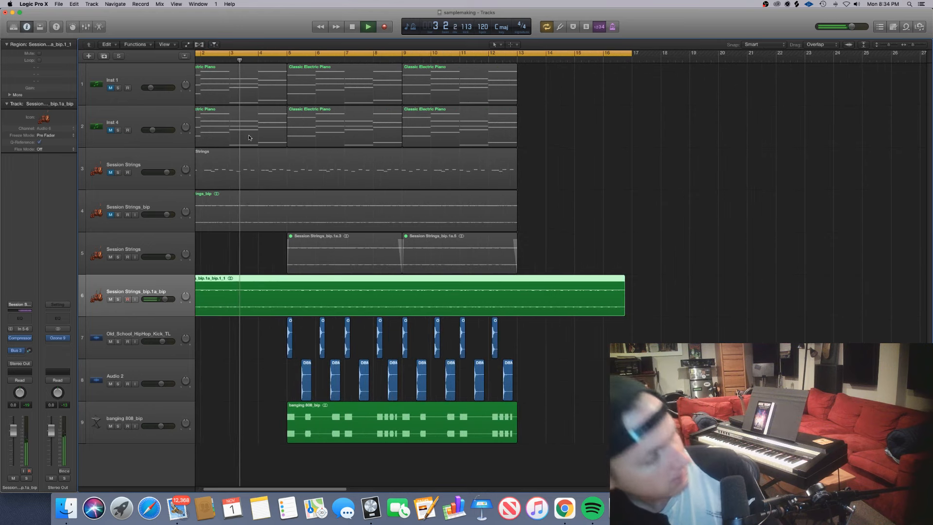
pyautogui.click(248, 138)
pyautogui.click(578, 208)
pyautogui.scroll(-5, 555, 220)
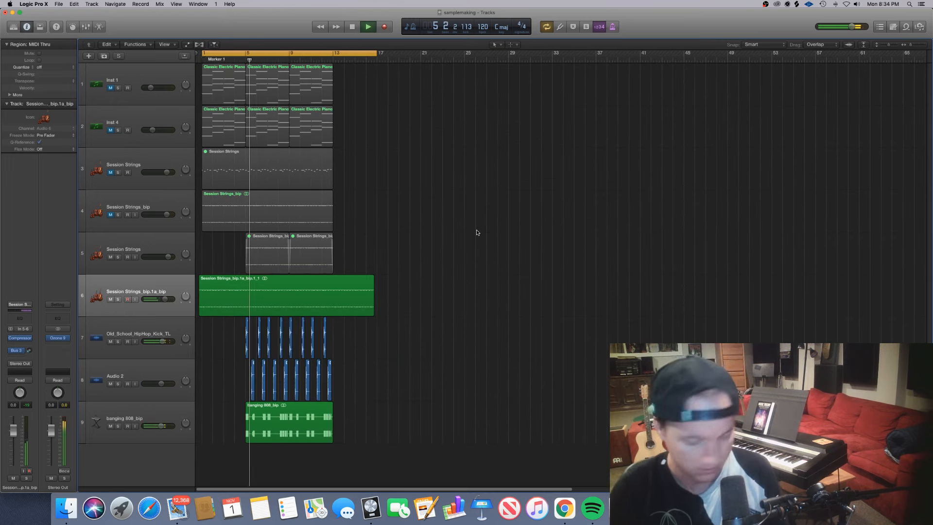
pyautogui.click(333, 283)
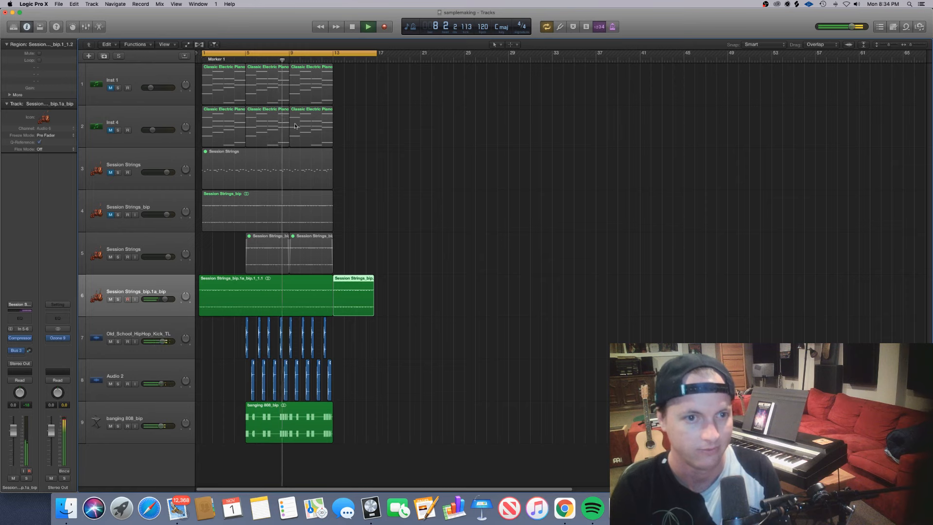
# Unmute the Inst 1 track, stop playback, and delete its first two Classic Electric Piano regions
pyautogui.click(111, 88)
pyautogui.press('space')
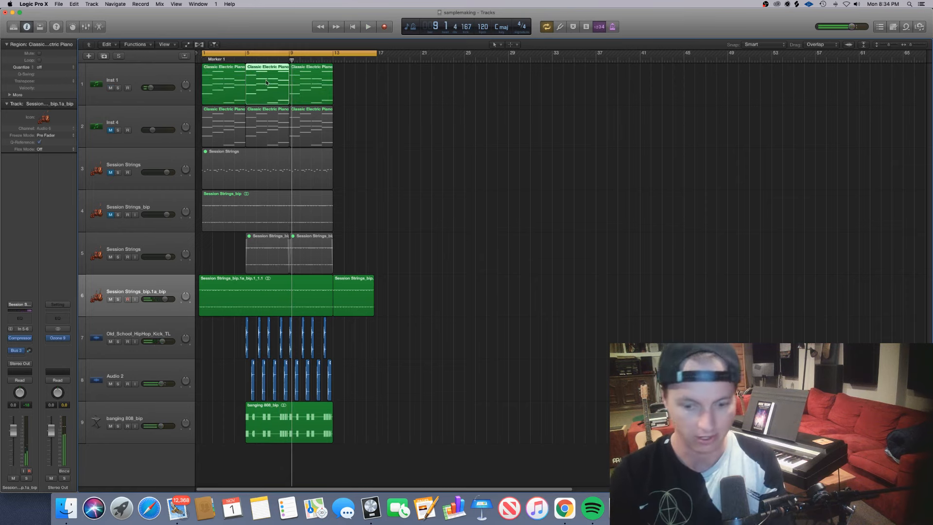
pyautogui.press('Delete')
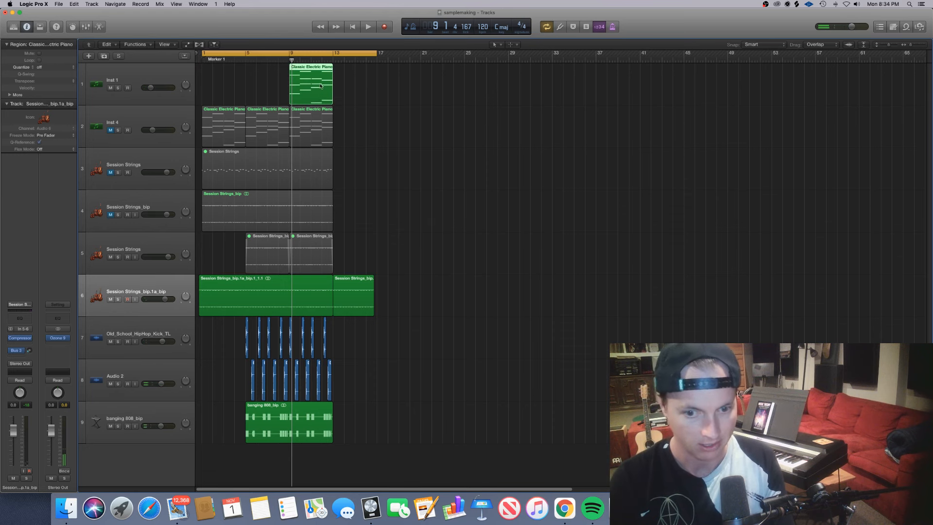
# In the remaining Inst 1 region, delete every chord except the first and copy that chord to bar 10
pyautogui.doubleClick(324, 79)
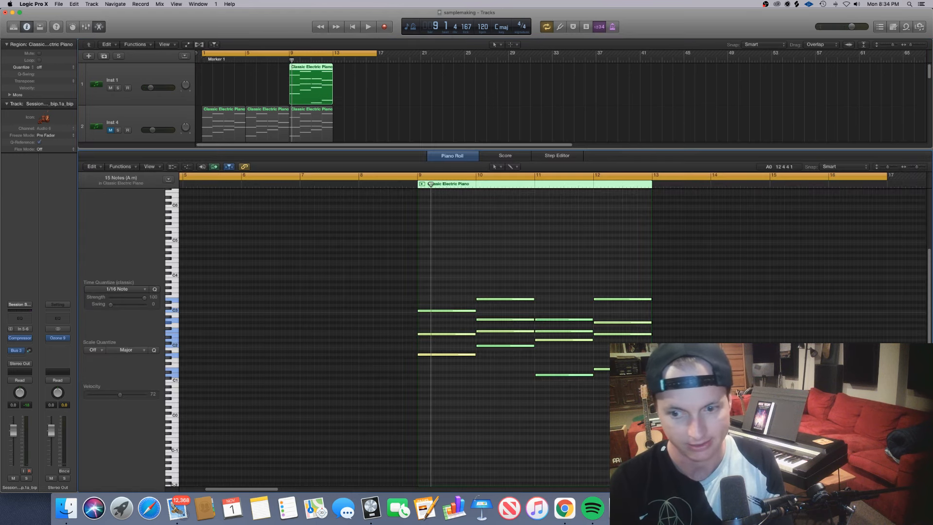
pyautogui.moveTo(702, 395); pyautogui.dragTo(470, 255)
pyautogui.press('Delete')
pyautogui.moveTo(480, 382); pyautogui.dragTo(518, 311)
pyautogui.press('space')
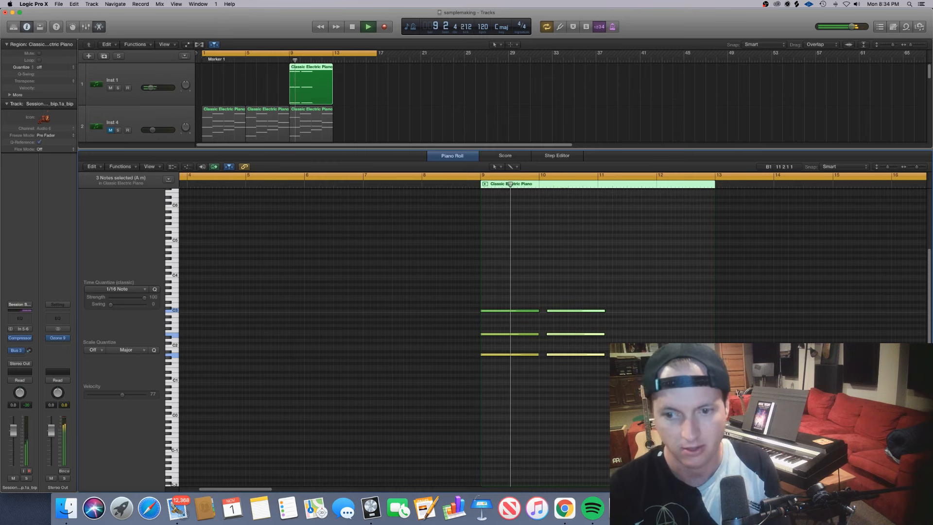
# Copy the two chords to bars 11 and 12 of the Inst 1 region and play from the start
pyautogui.click(632, 351)
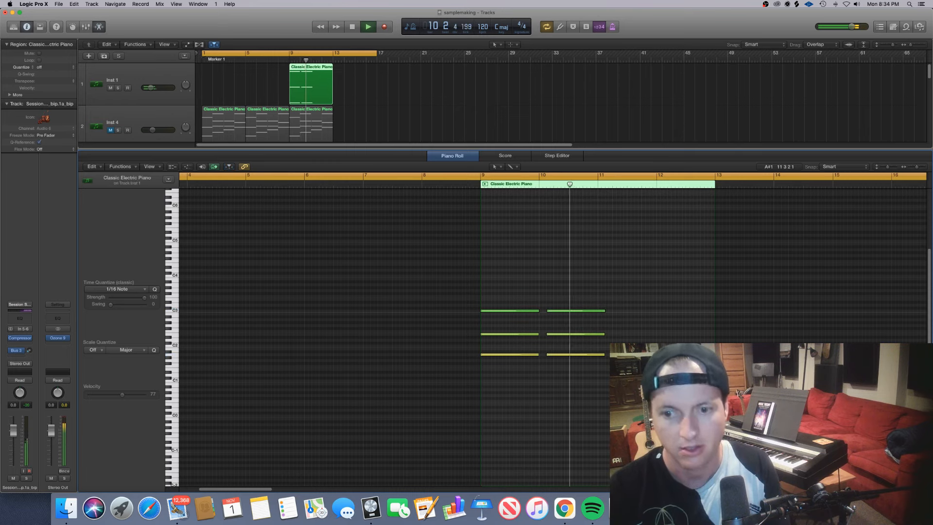
pyautogui.moveTo(624, 362); pyautogui.dragTo(596, 311)
pyautogui.moveTo(612, 389); pyautogui.dragTo(616, 313)
pyautogui.press('Return')
pyautogui.press('space')
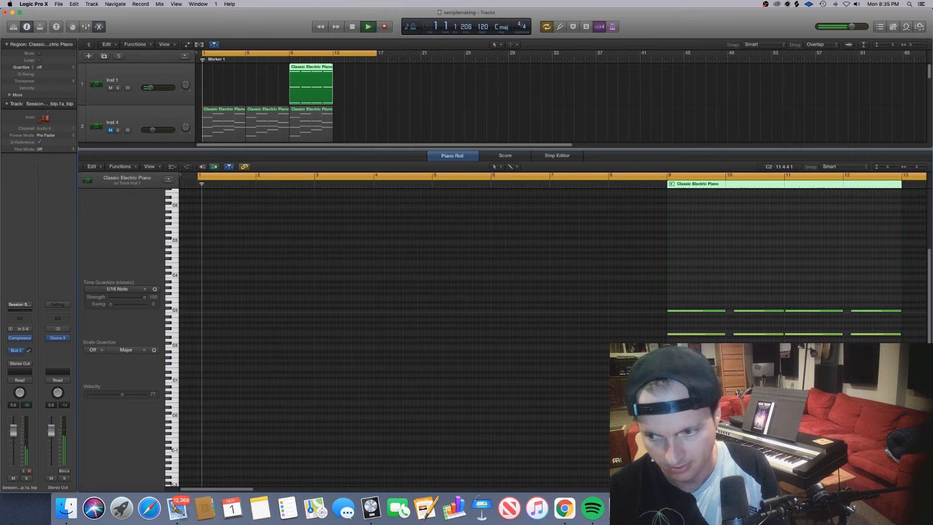
# Shorten the last chord to end at beat 3 of bar 12 and add a closing chord with the outer notes a semitone lower
pyautogui.moveTo(900, 354); pyautogui.dragTo(871, 334)
pyautogui.keyDown('super'); pyautogui.click(873, 357); pyautogui.keyUp('super')
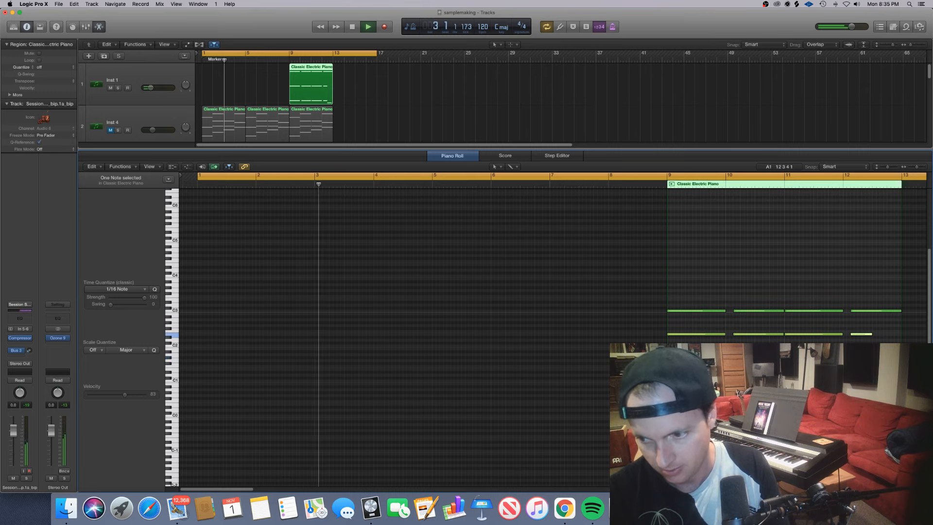
pyautogui.click(899, 311)
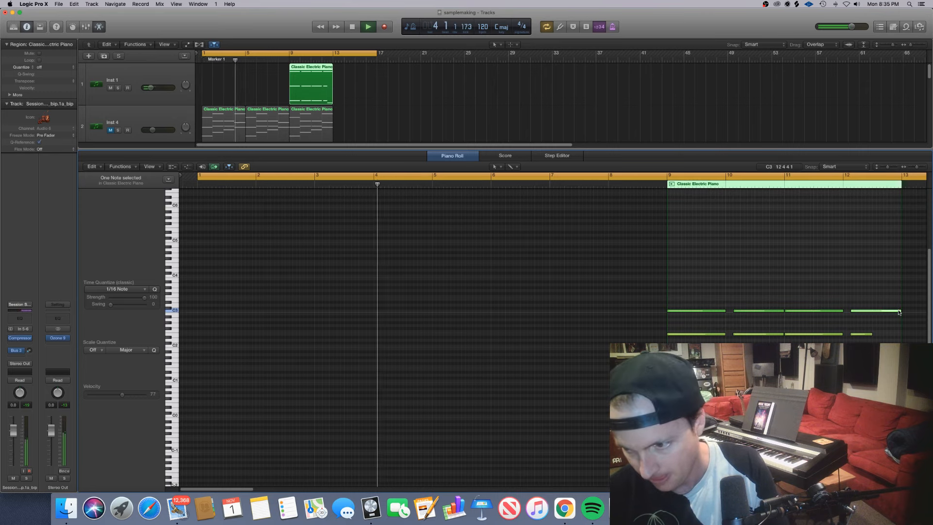
pyautogui.moveTo(899, 311); pyautogui.dragTo(881, 314)
pyautogui.keyDown('super'); pyautogui.click(873, 314); pyautogui.keyUp('super')
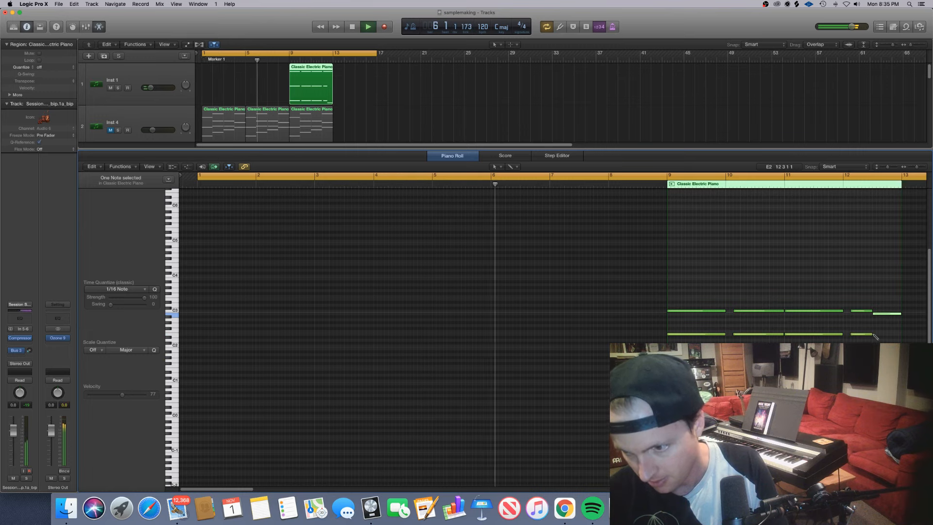
pyautogui.keyDown('super'); pyautogui.click(873, 334); pyautogui.keyUp('super')
pyautogui.scroll(-5, 823, 323)
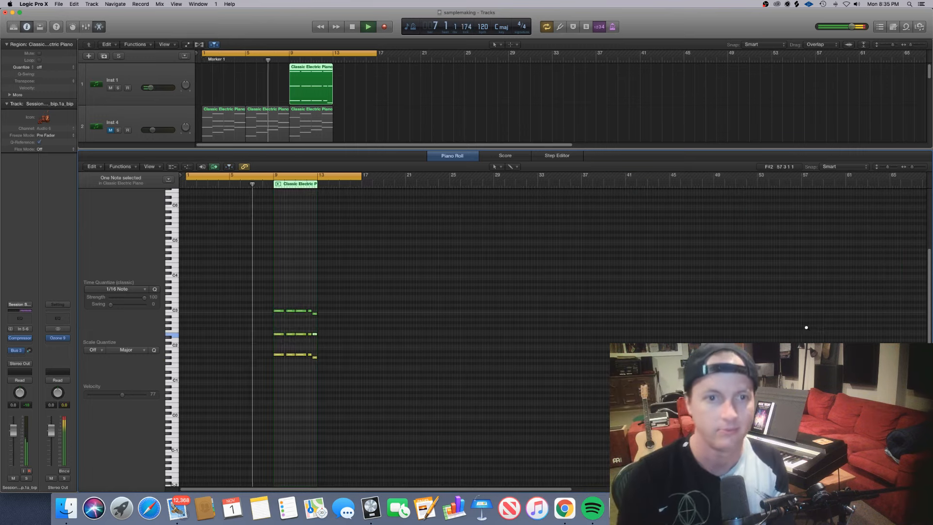
# Close the Piano Roll and select both regions on the Session Strings_bip.1a_bip track
pyautogui.press('super+Right')
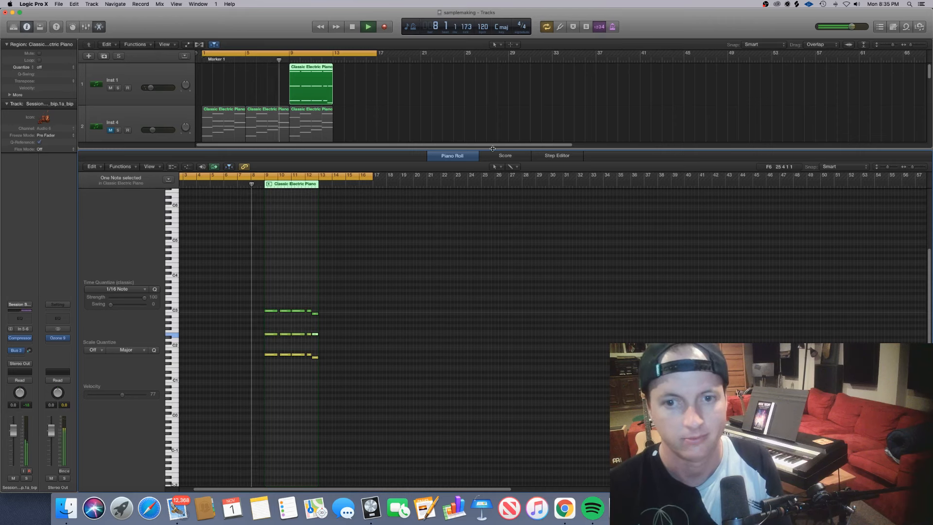
pyautogui.press('p')
pyautogui.press('super+Right')
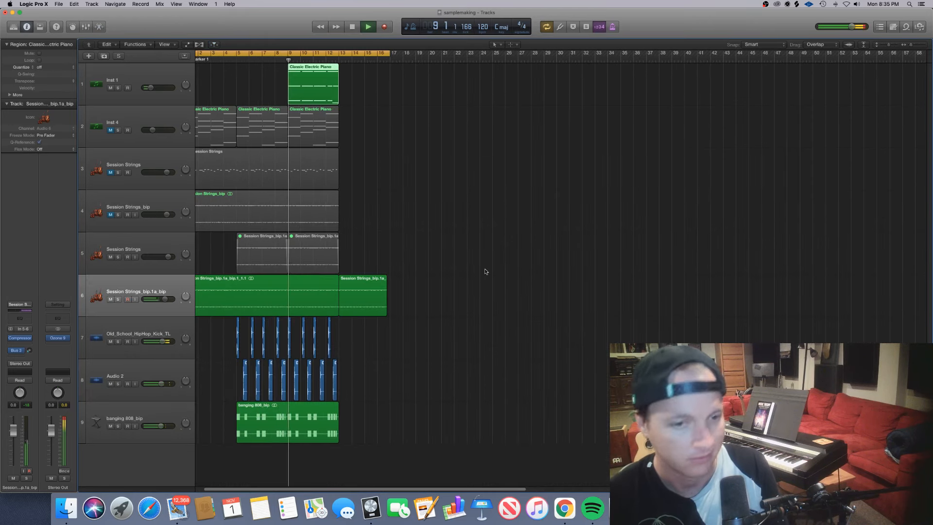
pyautogui.press('super+Right')
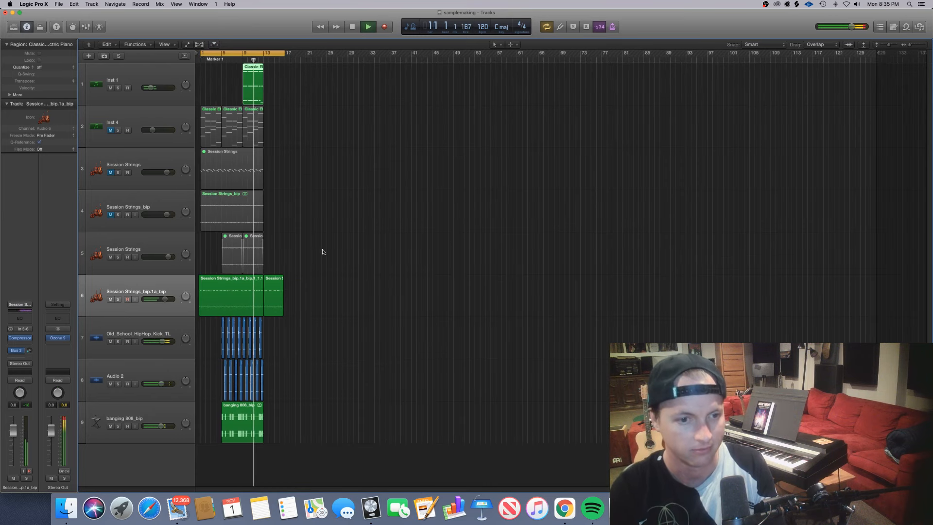
pyautogui.press('super+Left')
pyautogui.press('super+Left')
pyautogui.click(117, 296)
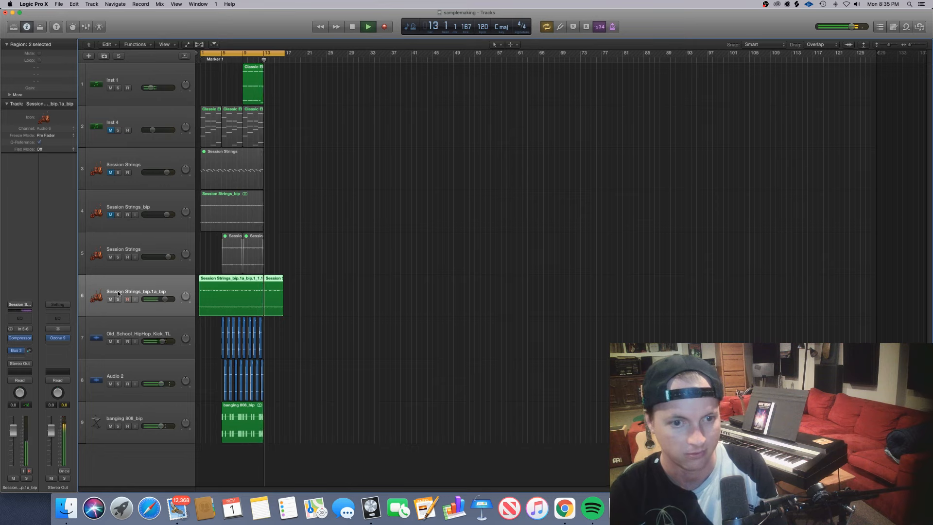
# Stop playback, insert a stereo Rotor Cabinet on the Session Strings_bip.1a_bip track, and move its window clear of the channel strip
pyautogui.press('space')
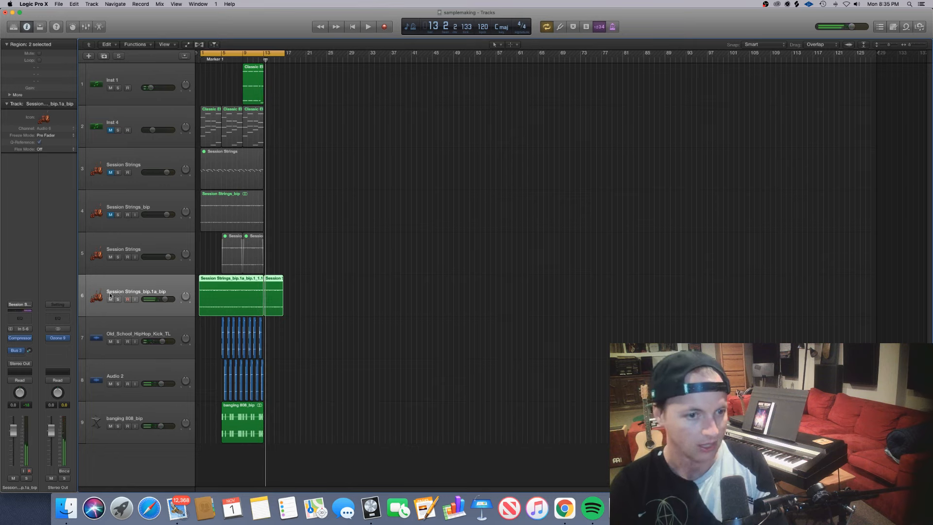
pyautogui.click(26, 344)
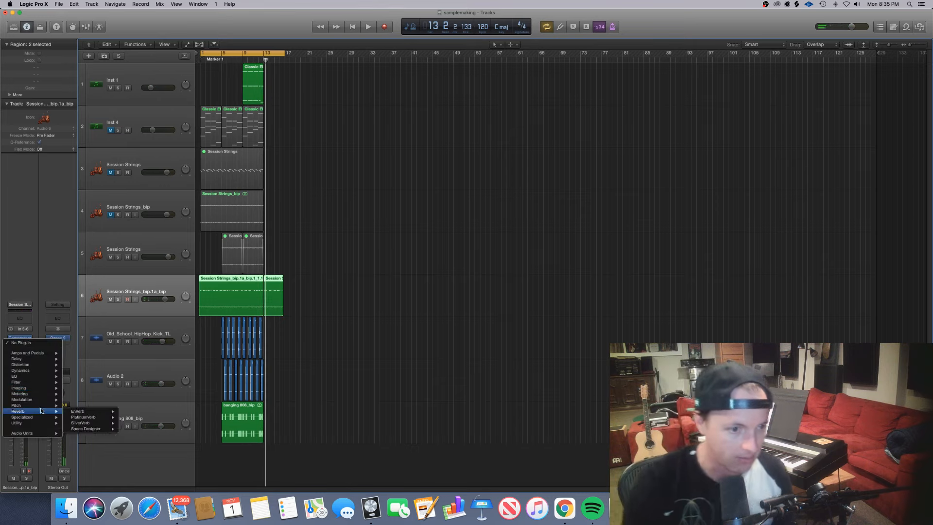
pyautogui.moveTo(51, 402)
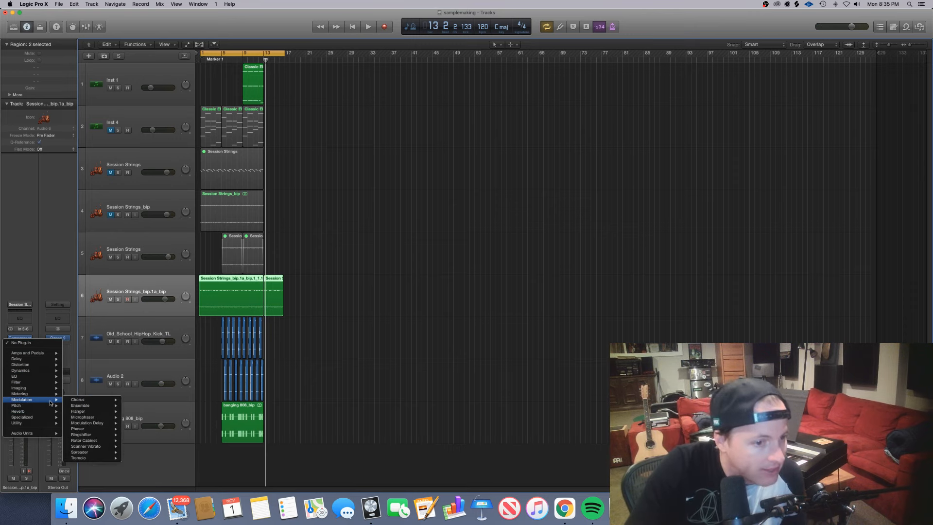
pyautogui.moveTo(107, 436)
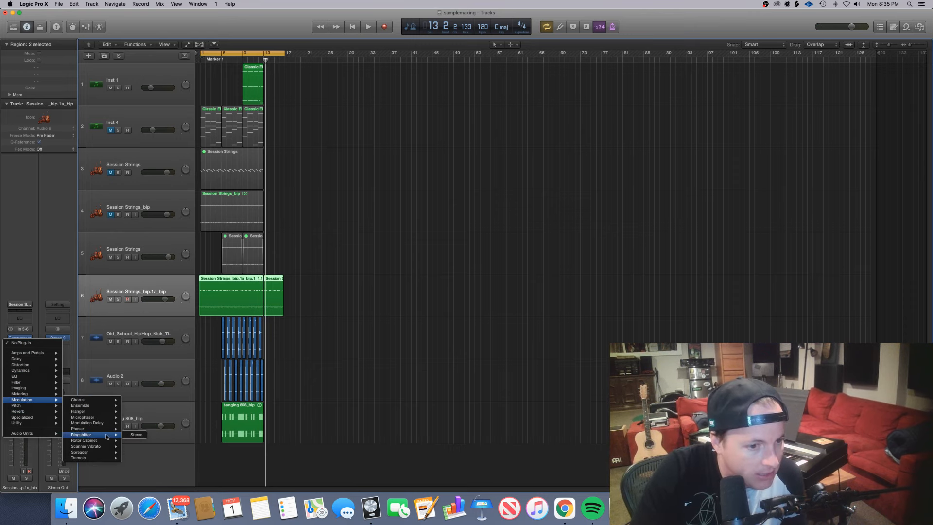
pyautogui.click(138, 440)
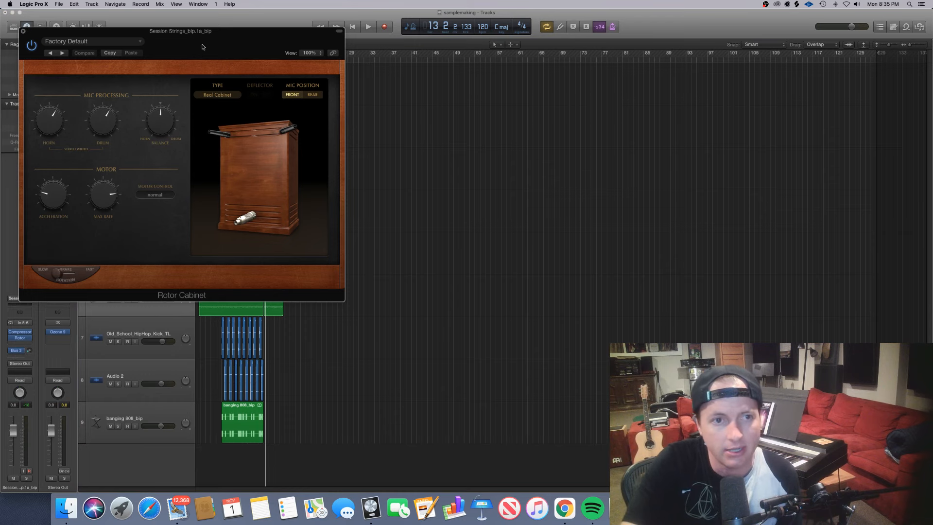
pyautogui.moveTo(203, 47); pyautogui.dragTo(310, 177)
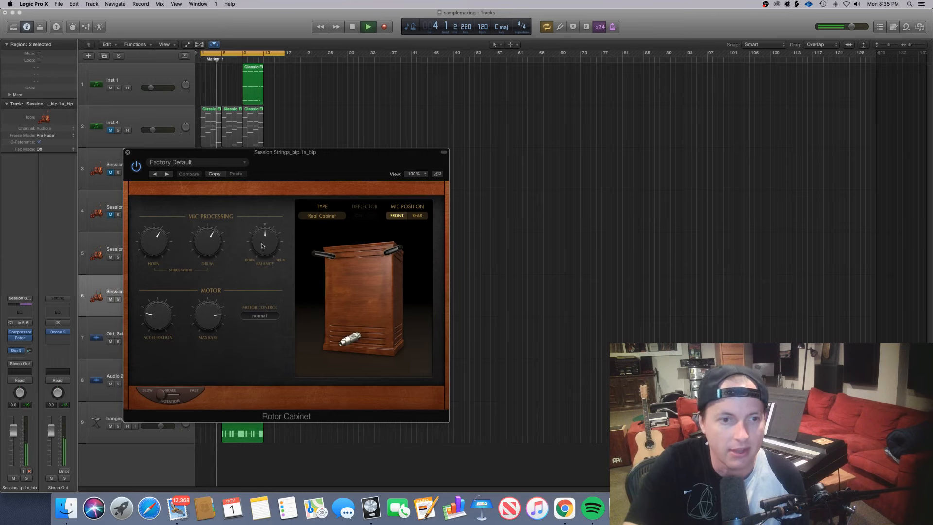
# Audition Rotor Cabinet presets during playback, keep Electric Piano, close the plug-in, and raise the Session Strings_bip.1a_bip track's volume slightly
pyautogui.click(167, 174)
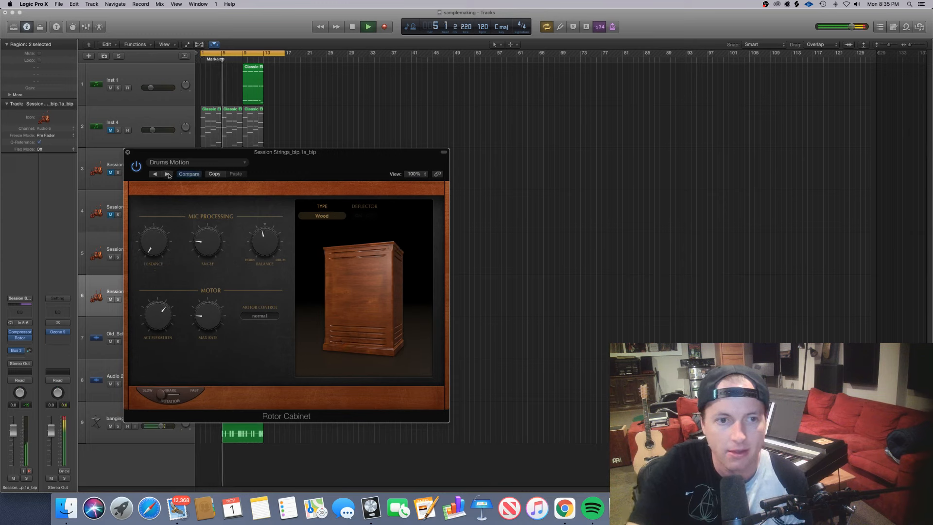
pyautogui.click(167, 174)
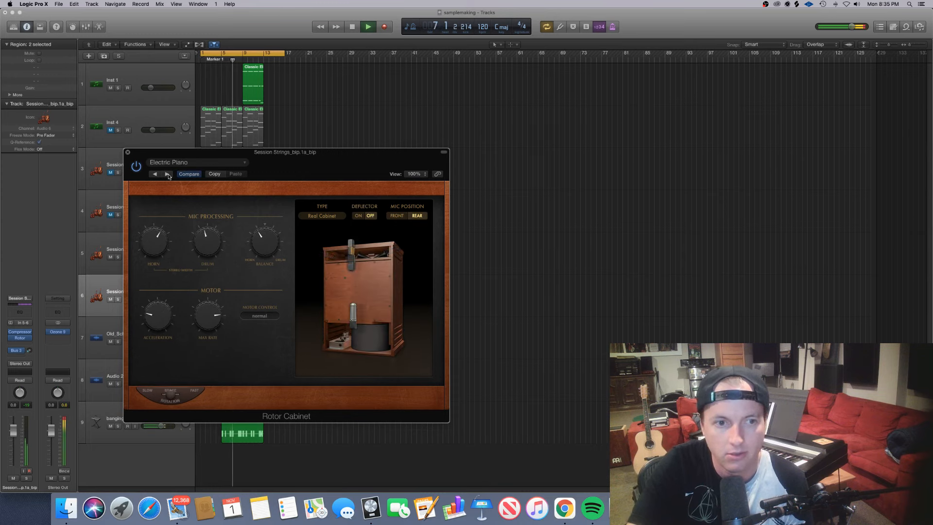
pyautogui.press('space')
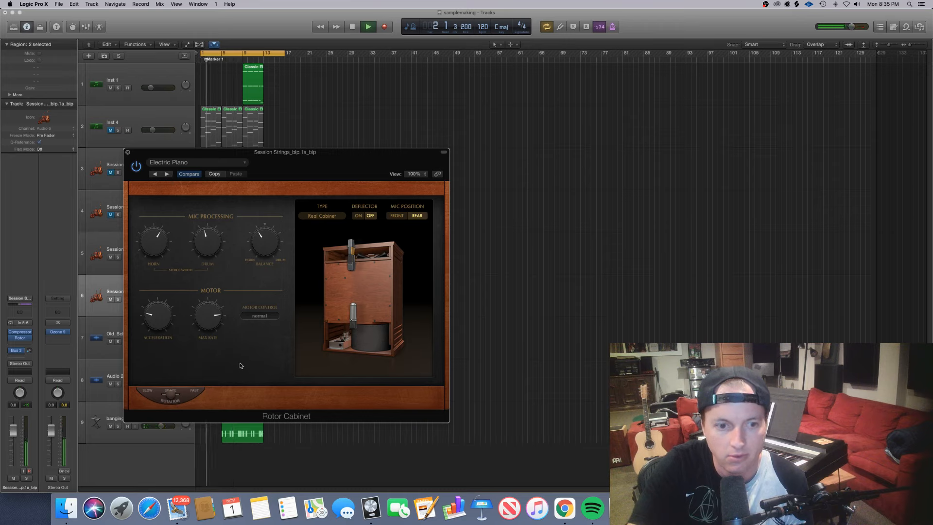
pyautogui.click(127, 152)
pyautogui.moveTo(165, 300); pyautogui.dragTo(172, 304)
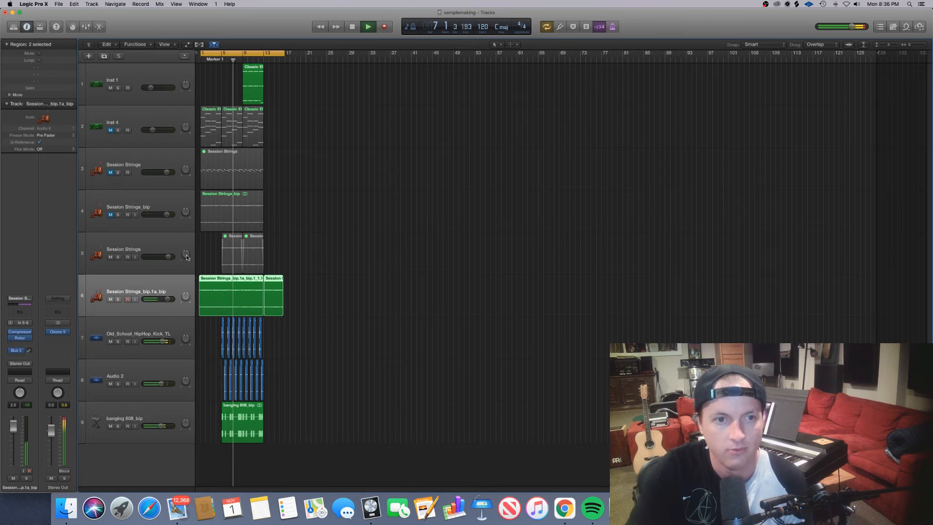
# Lower the Session Strings_bip track's volume and toggle its mute during playback to compare the mix, leaving it muted
pyautogui.click(111, 215)
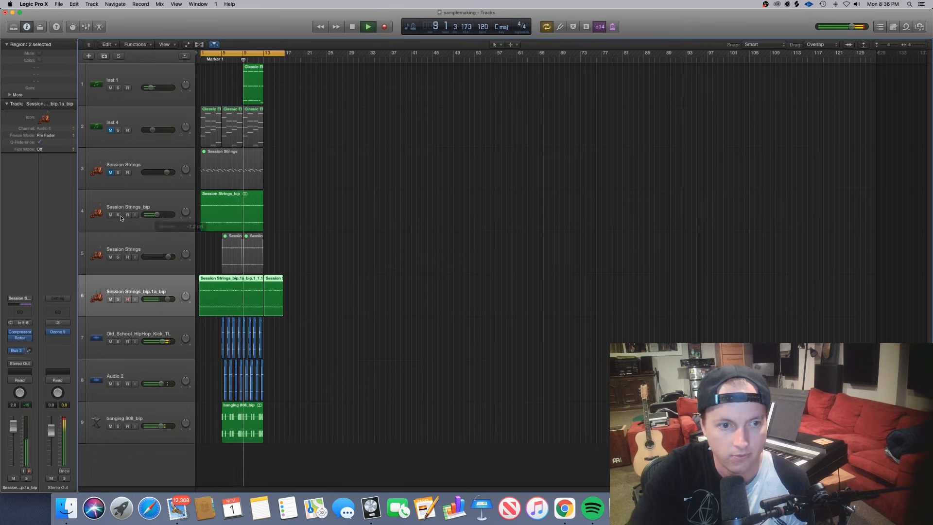
pyautogui.click(117, 215)
pyautogui.click(117, 215)
pyautogui.click(110, 215)
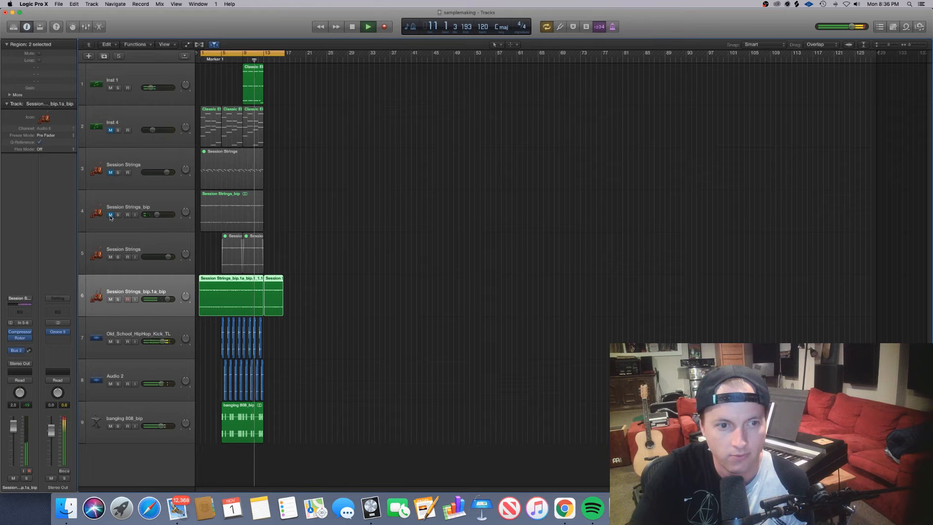
pyautogui.click(110, 215)
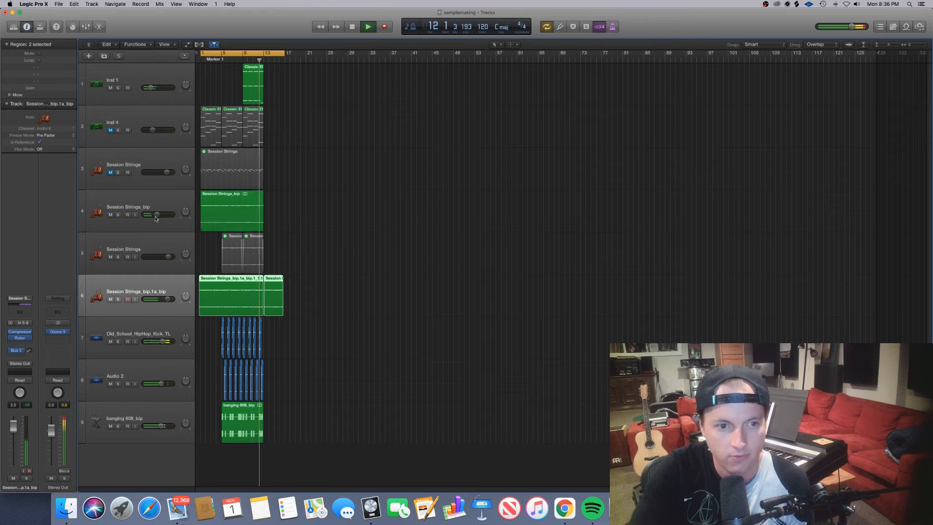
pyautogui.click(110, 215)
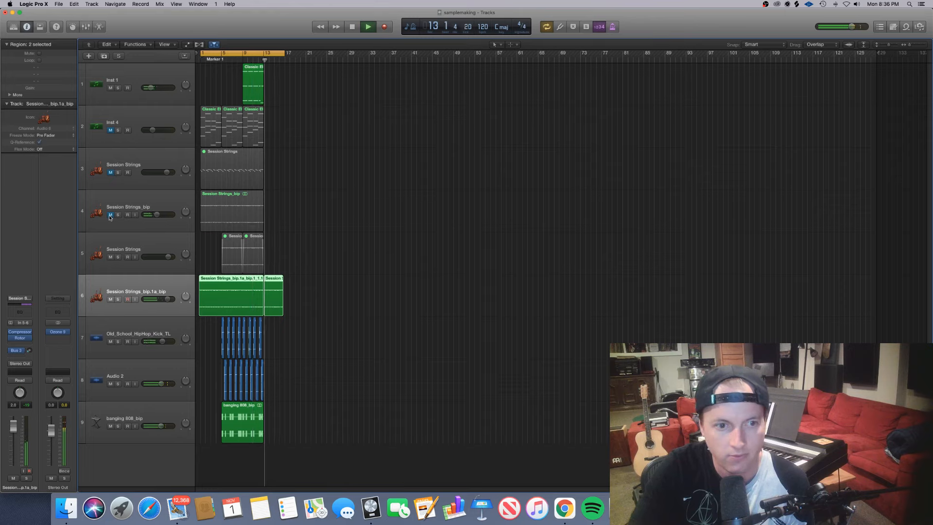
# Replay from bar 9 with the Session Strings_bip track unmuted for comparison, stop playback, and mute the track again
pyautogui.click(242, 60)
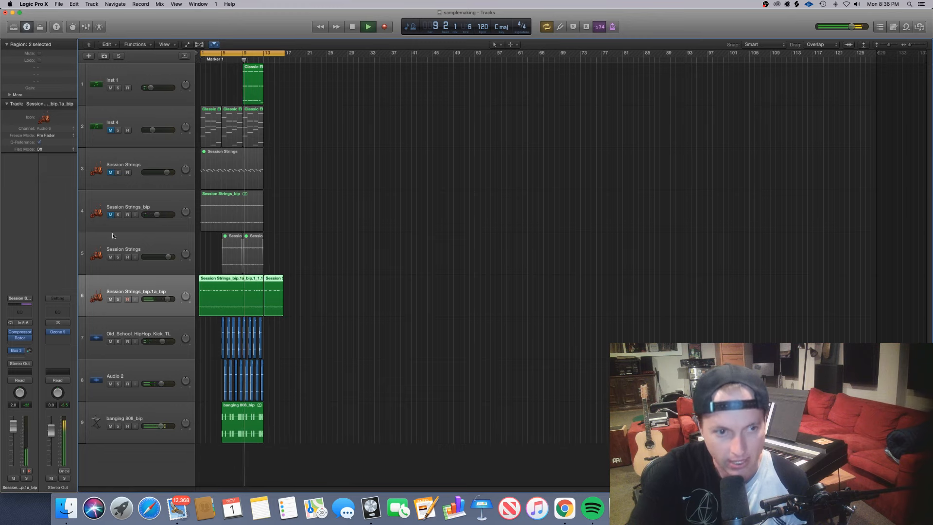
pyautogui.click(111, 215)
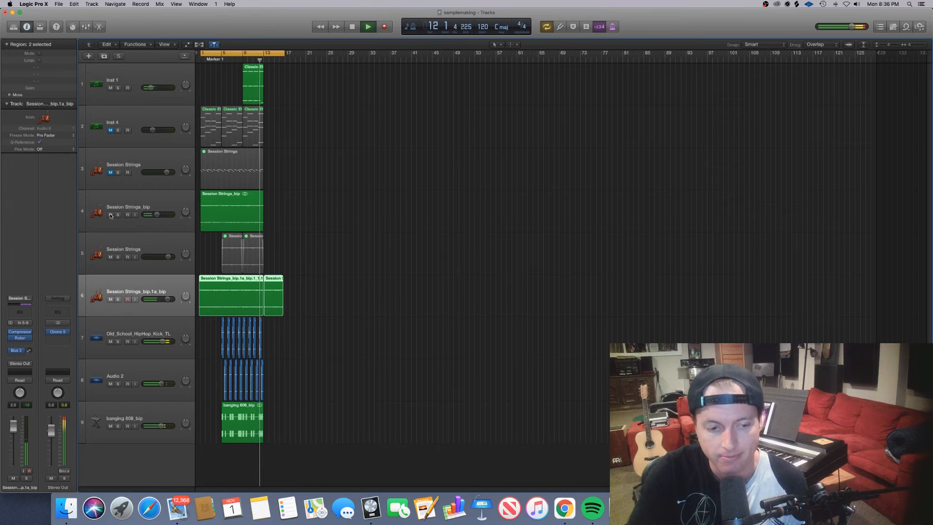
pyautogui.press('space')
pyautogui.click(111, 215)
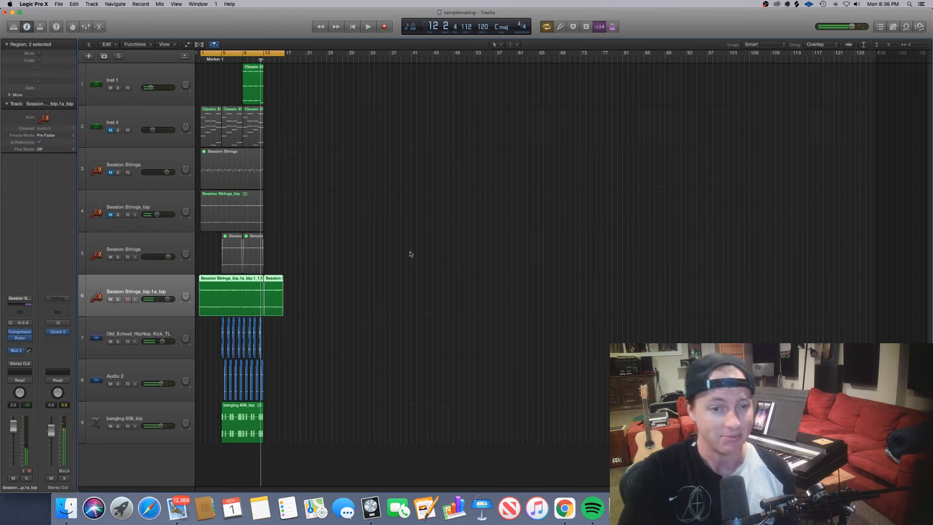
# Solo the original Session Strings track 3, unmute its region, and listen to it from the start
pyautogui.click(414, 257)
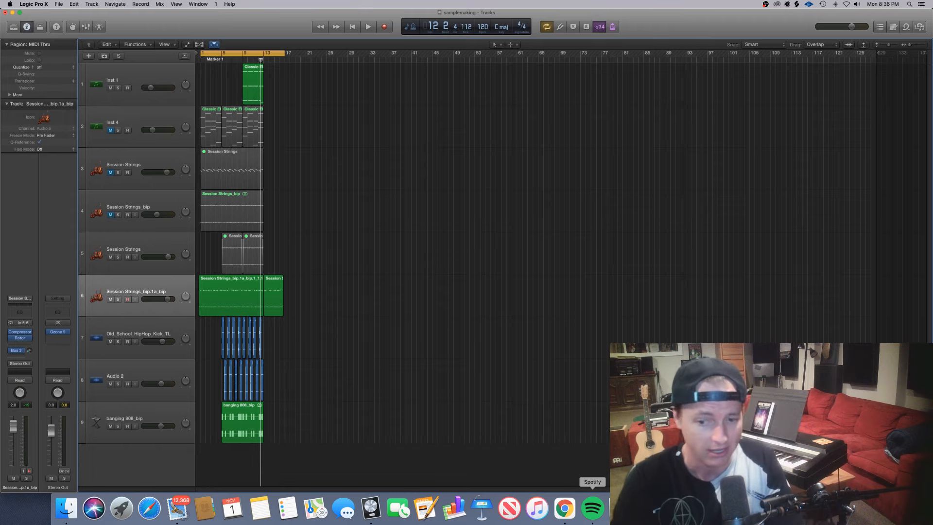
pyautogui.click(116, 175)
pyautogui.press('space')
pyautogui.click(222, 181)
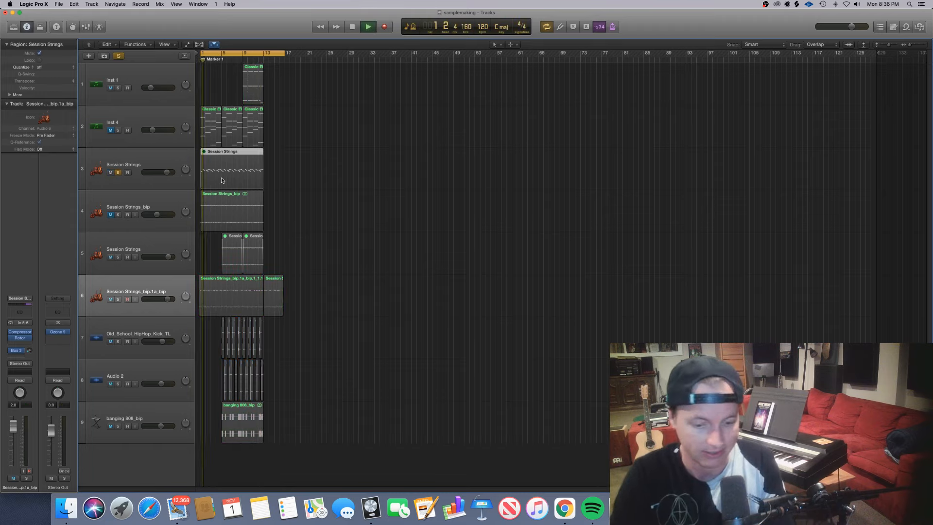
pyautogui.hotkey('ctrl', 'm')
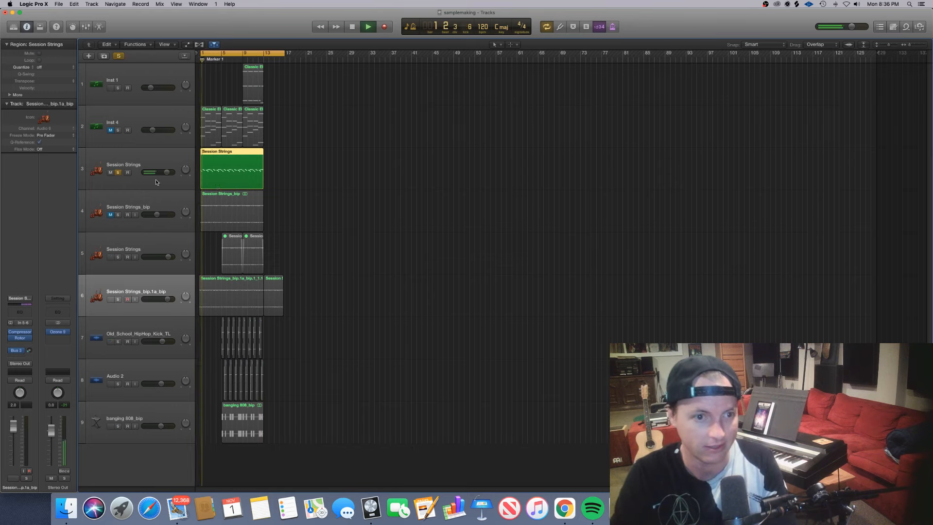
pyautogui.click(156, 182)
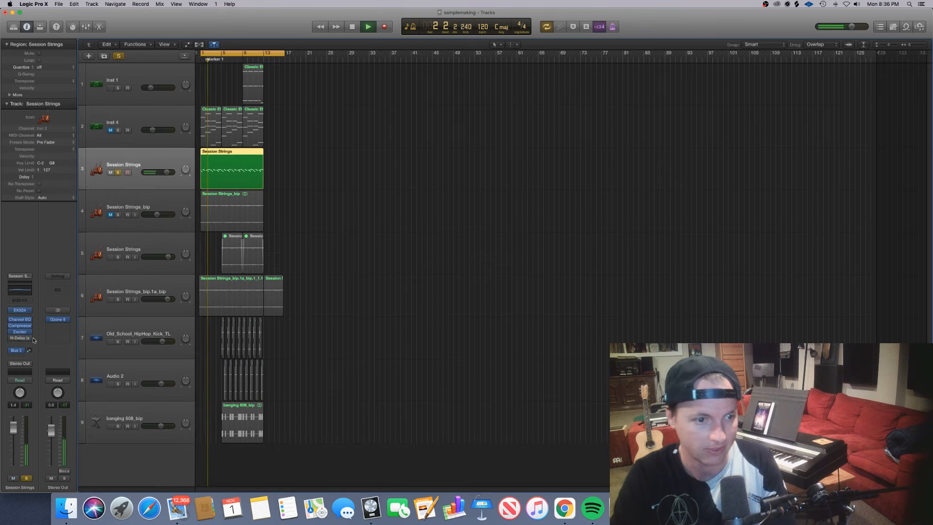
pyautogui.press('r')
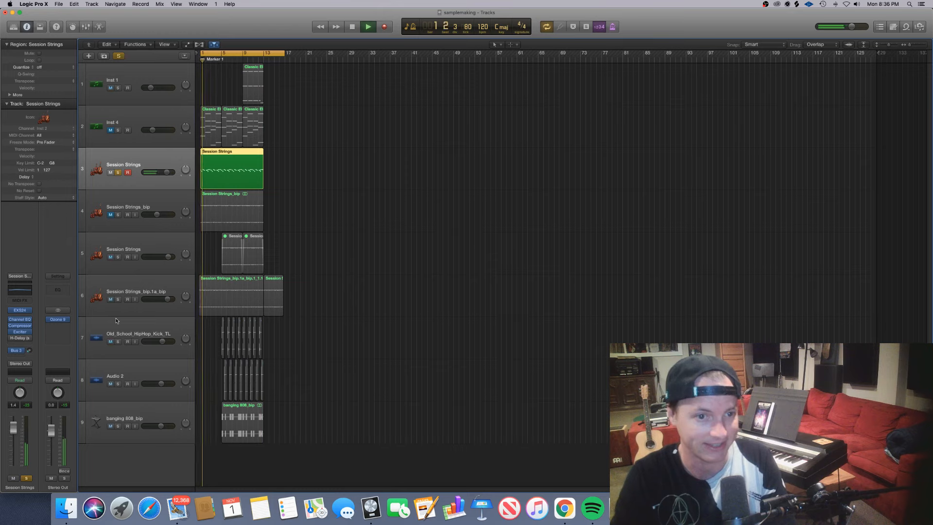
# Move the solo from the original Session Strings track to Session Strings_bip.1a_bip and listen to the processed sample
pyautogui.click(118, 300)
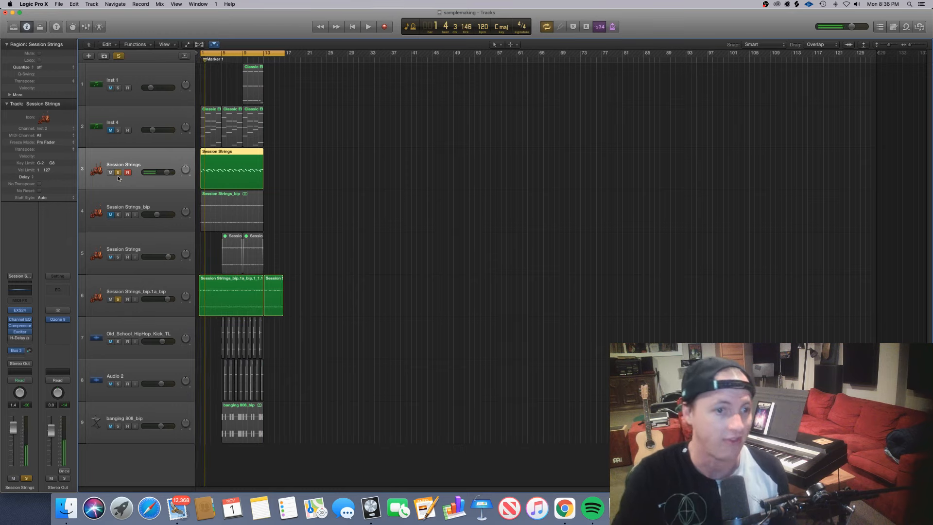
pyautogui.click(118, 172)
pyautogui.press('r')
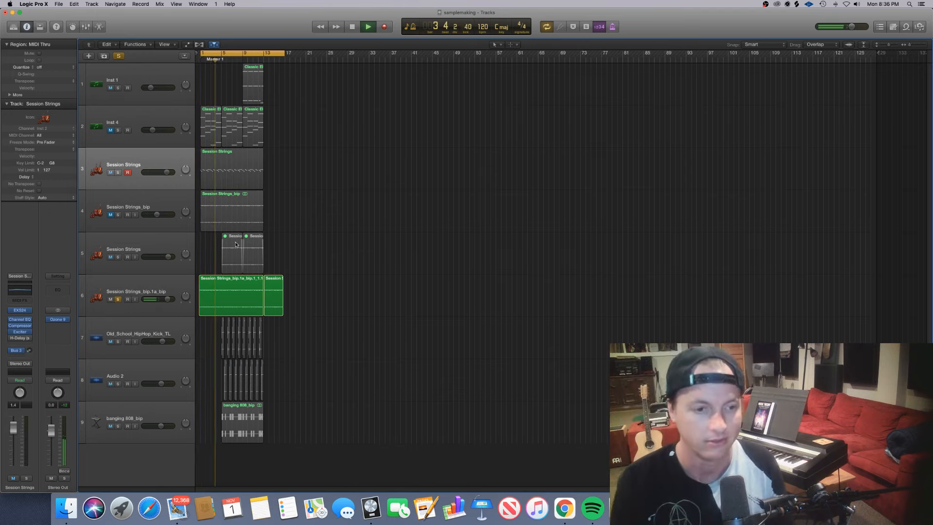
# Clear the solo on Session Strings_bip.1a_bip, mute the original Session Strings track 3, and switch to OBS
pyautogui.click(118, 300)
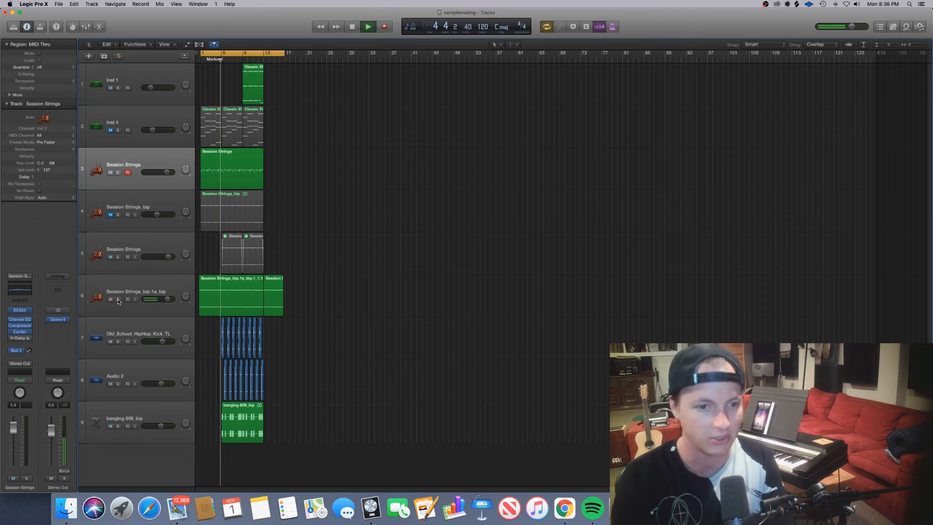
pyautogui.click(110, 173)
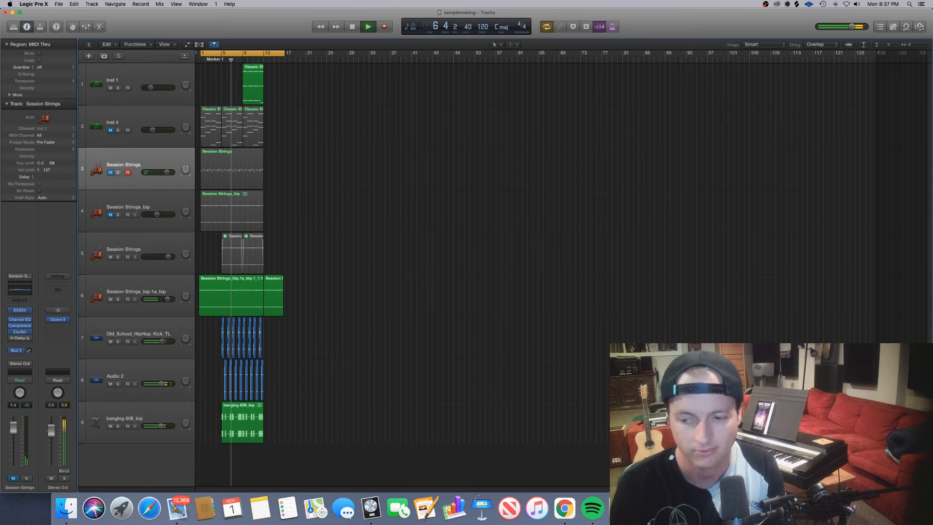
pyautogui.press('super+Tab')
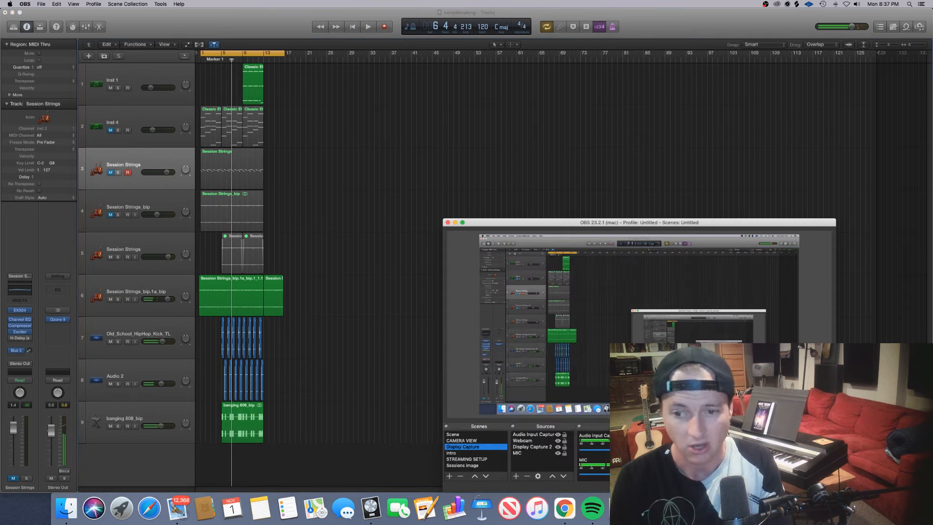